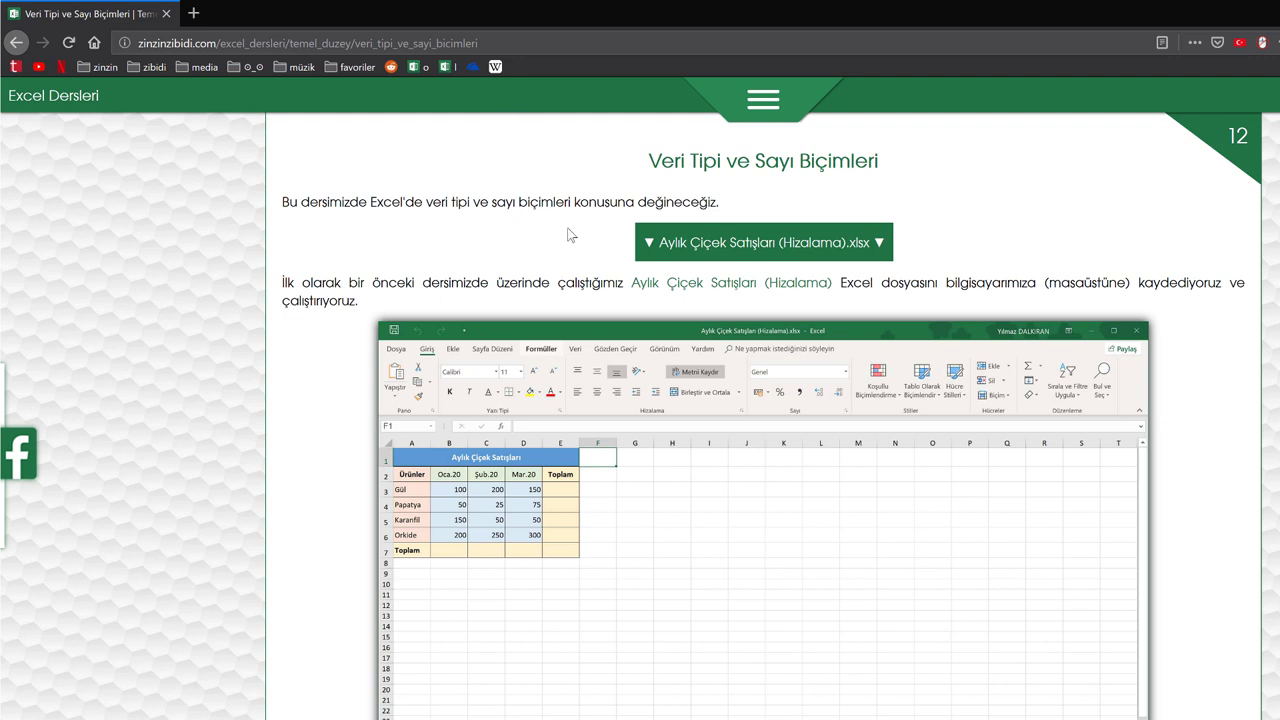
Download the Aylık Çiçek Satışları (Hizalama).xlsx workbook from the lesson page and open it from the desktop in Excel.
{"action": "left_click", "coordinate": [858, 260]}
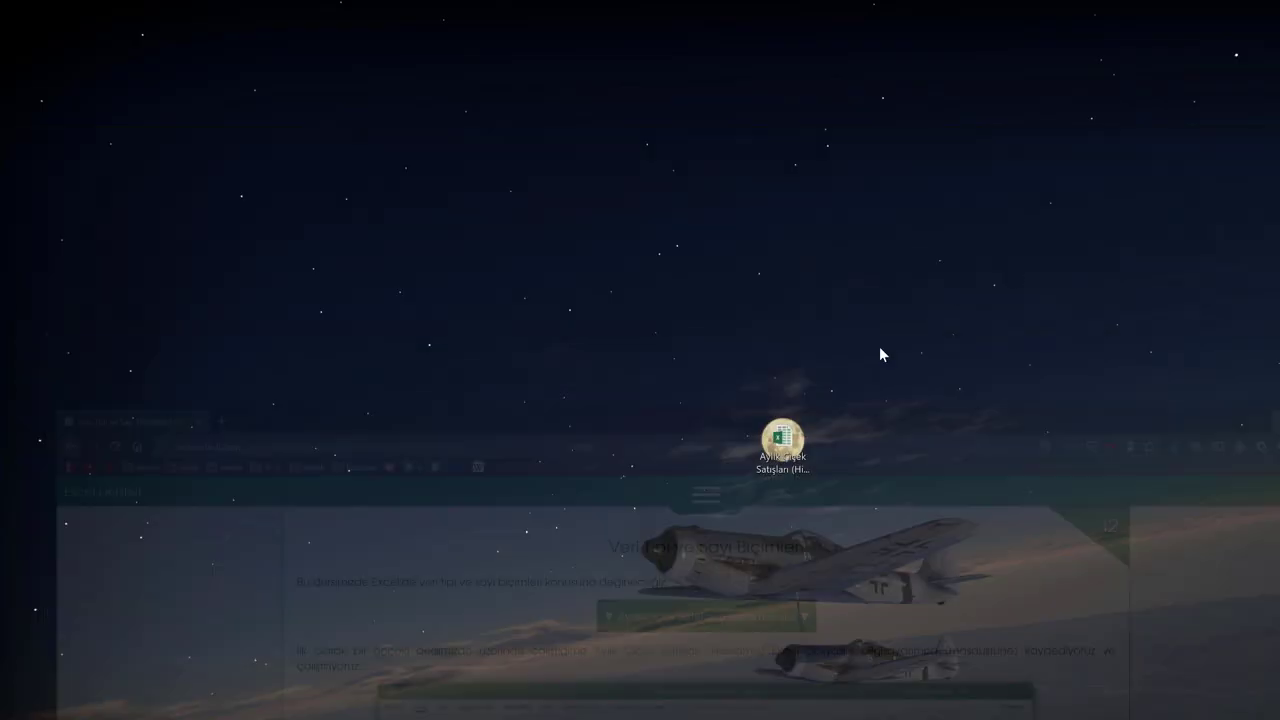
{"action": "double_click", "coordinate": [783, 438]}
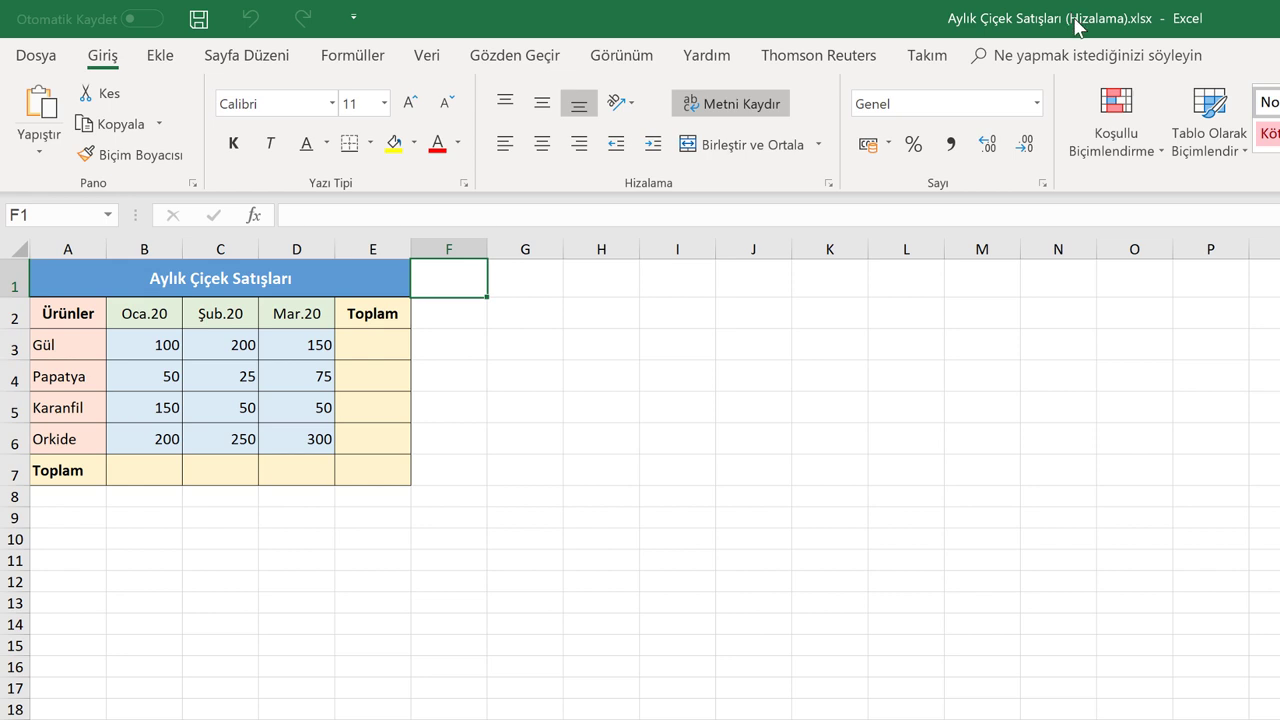
Save a copy of the workbook on the desktop as Aylık Çiçek Satışları (Sayı).xlsx.
{"action": "left_click", "coordinate": [30, 57]}
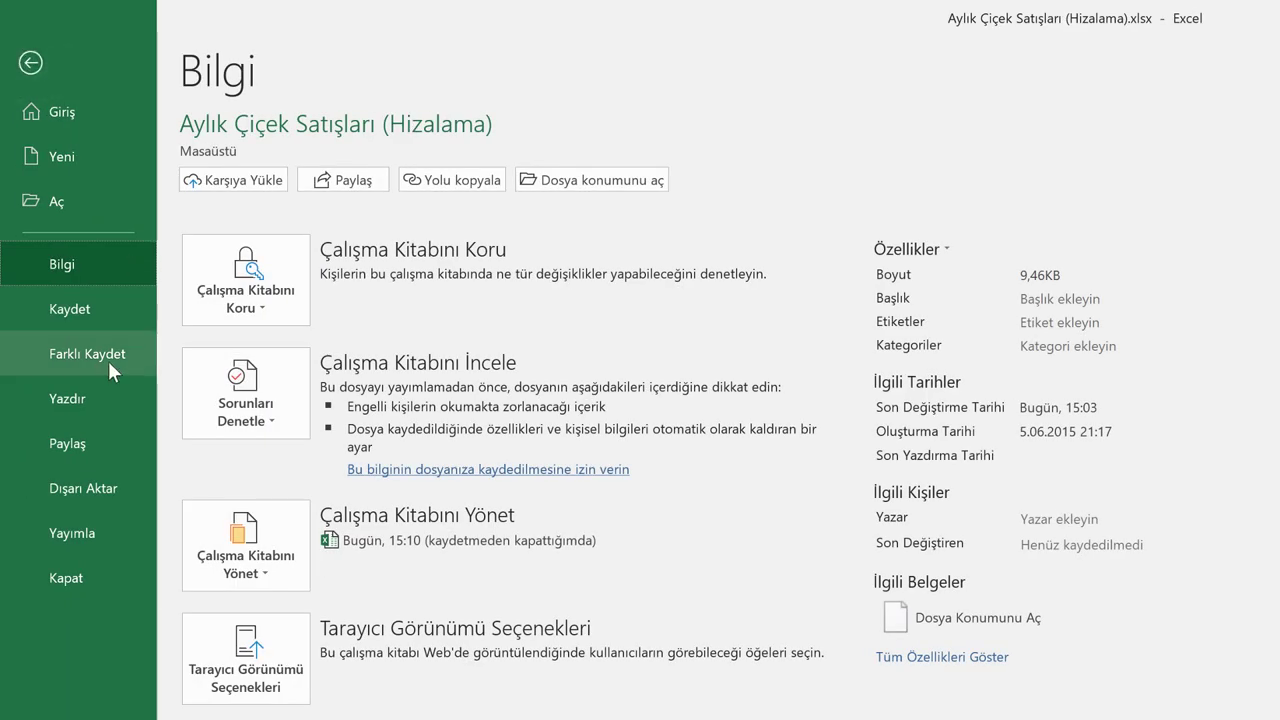
{"action": "left_click", "coordinate": [31, 62]}
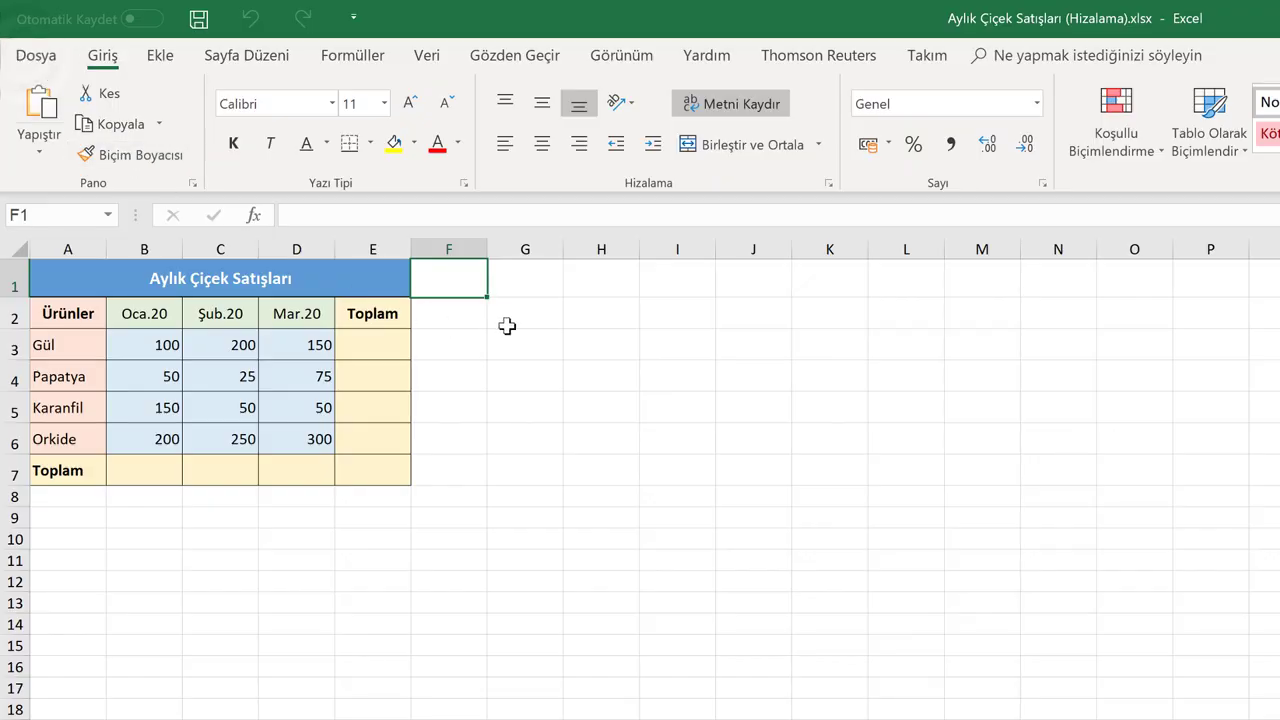
{"action": "key", "text": "F12"}
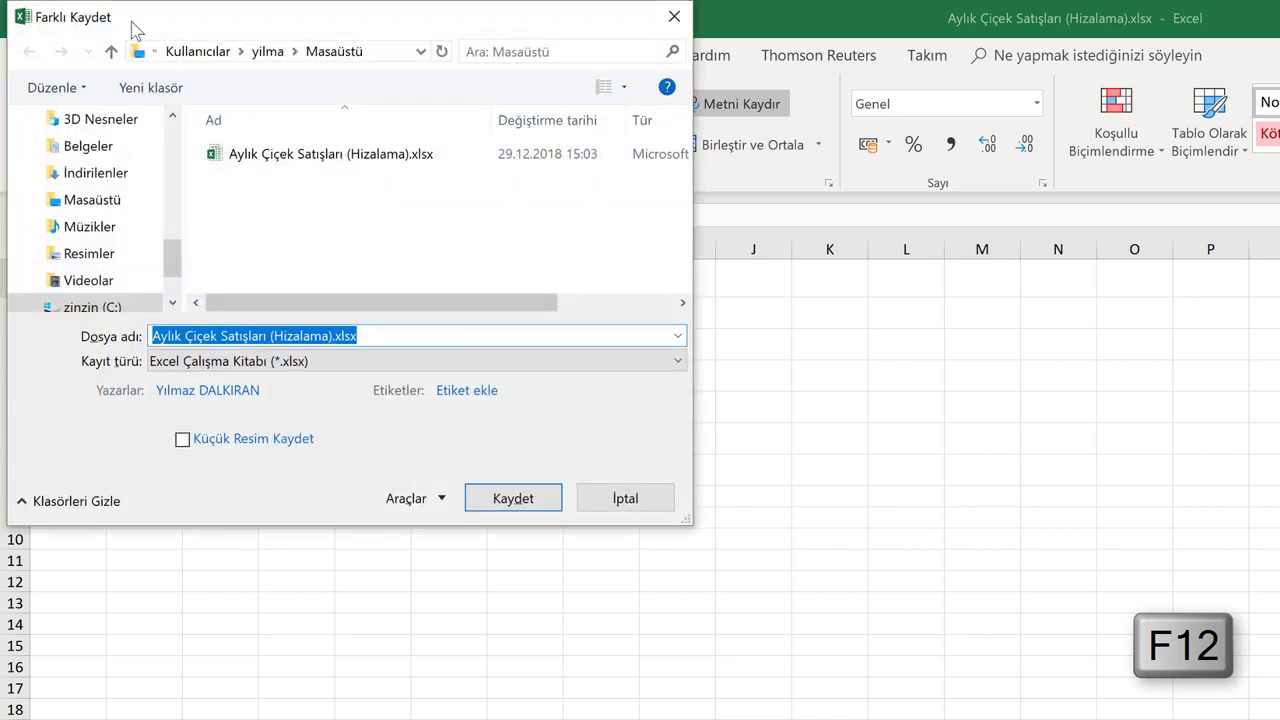
{"action": "left_click", "coordinate": [309, 337]}
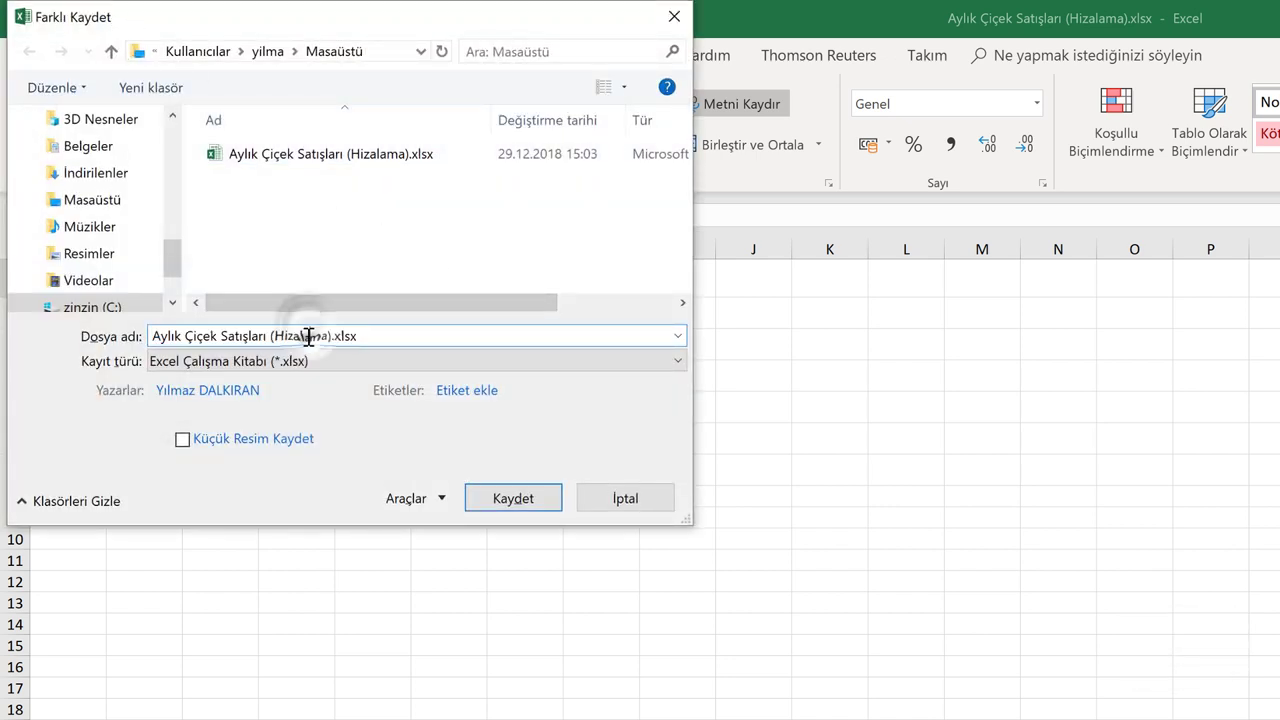
{"action": "double_click", "coordinate": [309, 337]}
{"action": "left_click", "coordinate": [309, 337]}
{"action": "key", "text": "Delete"}
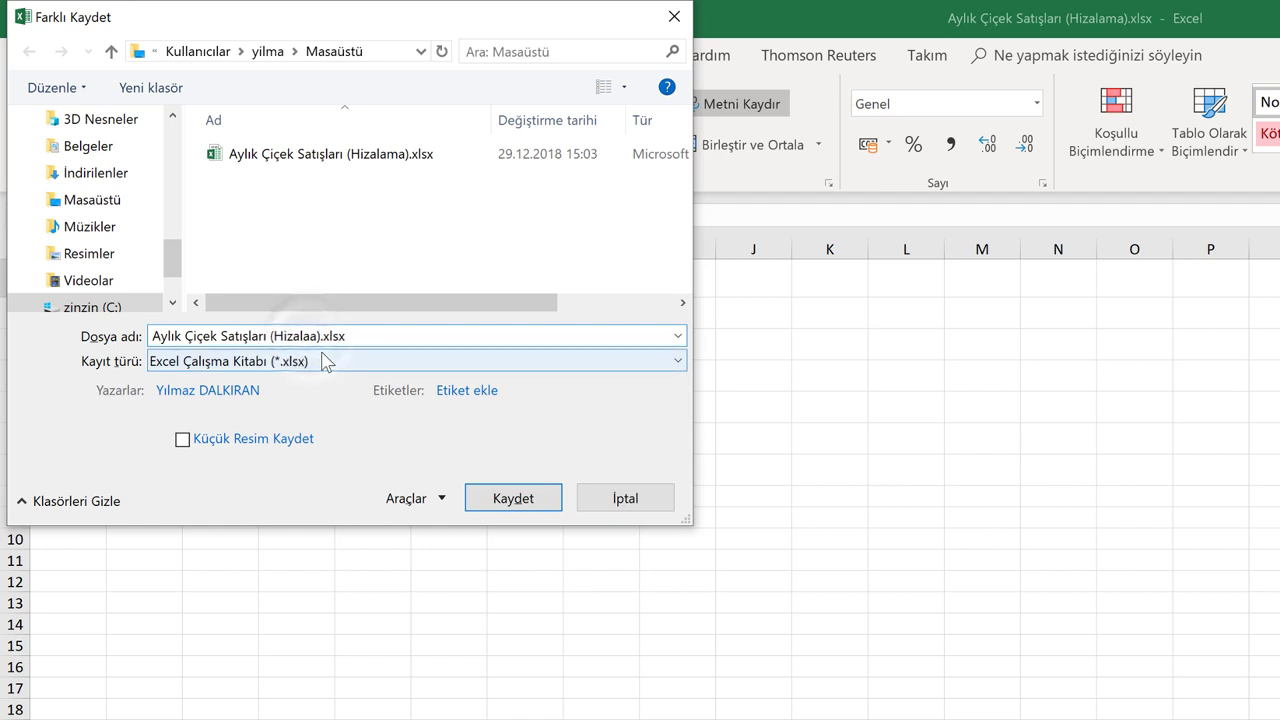
{"action": "key", "text": "BackSpace"}
{"action": "key", "text": "BackSpace"}
{"action": "key", "text": "BackSpace"}
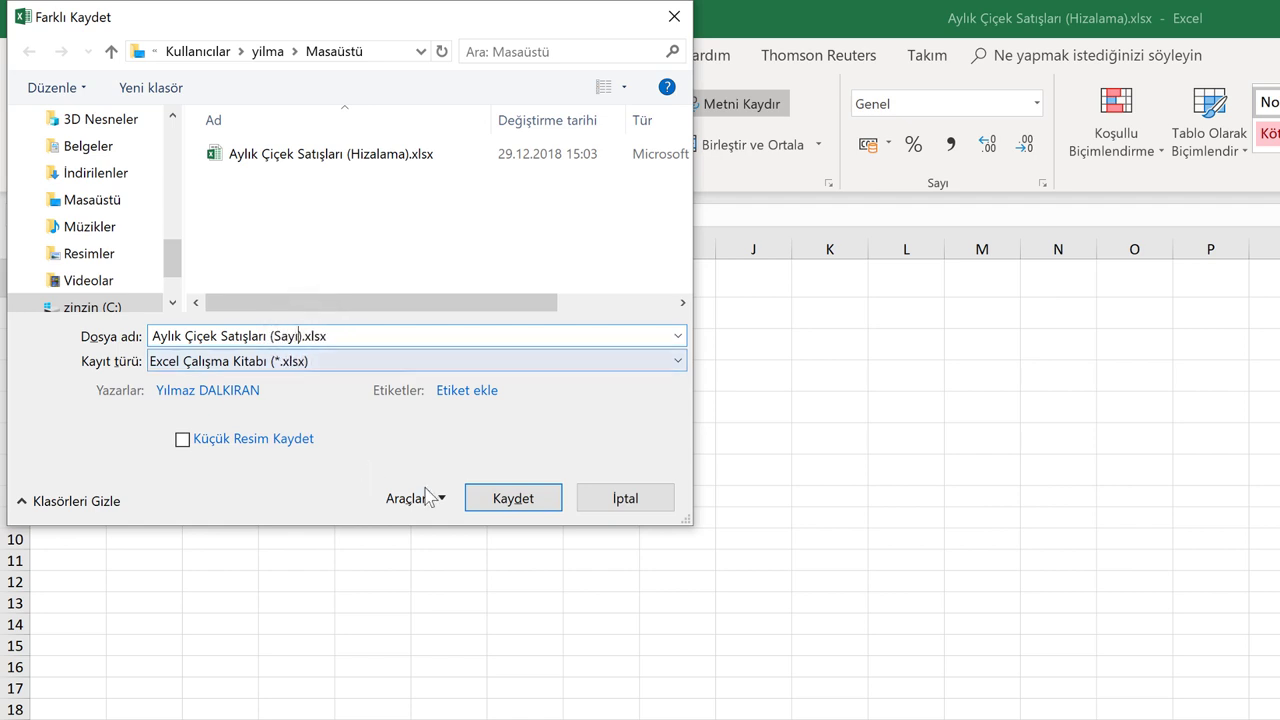
{"action": "left_click", "coordinate": [509, 498]}
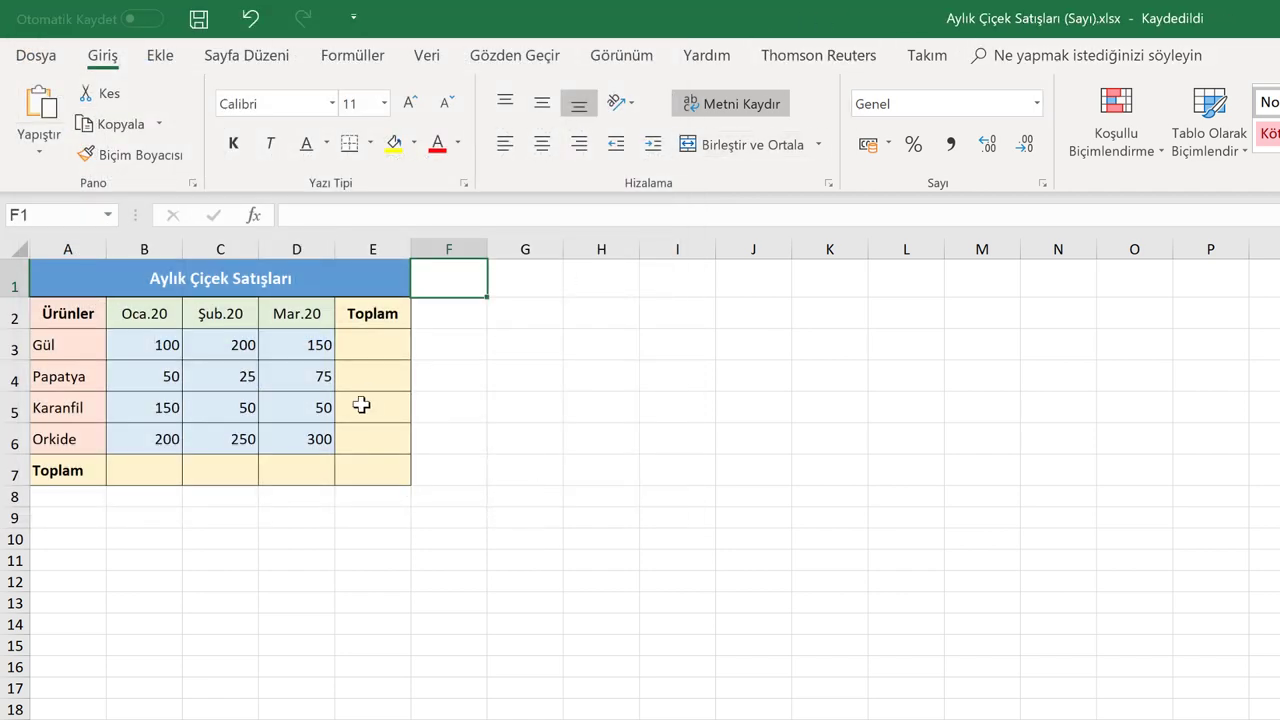
Review the number formats offered for the merged title cell A1.
{"action": "left_click", "coordinate": [349, 278]}
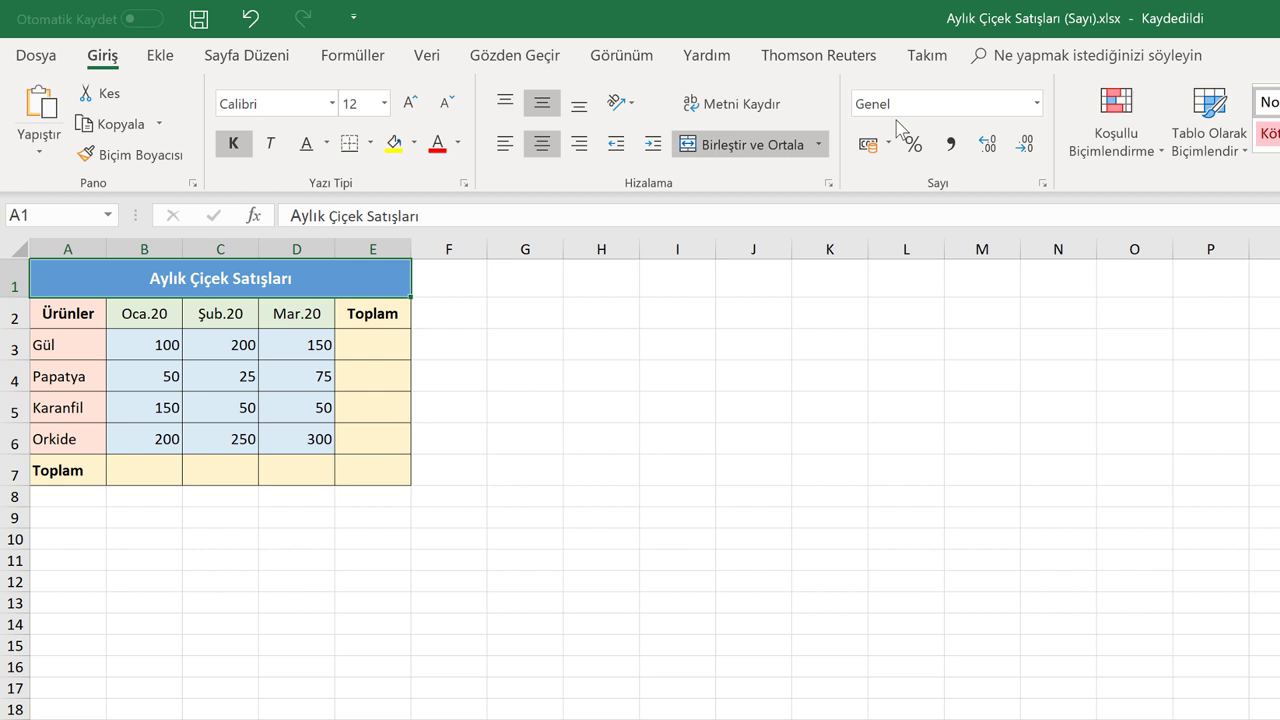
{"action": "left_click", "coordinate": [1036, 104]}
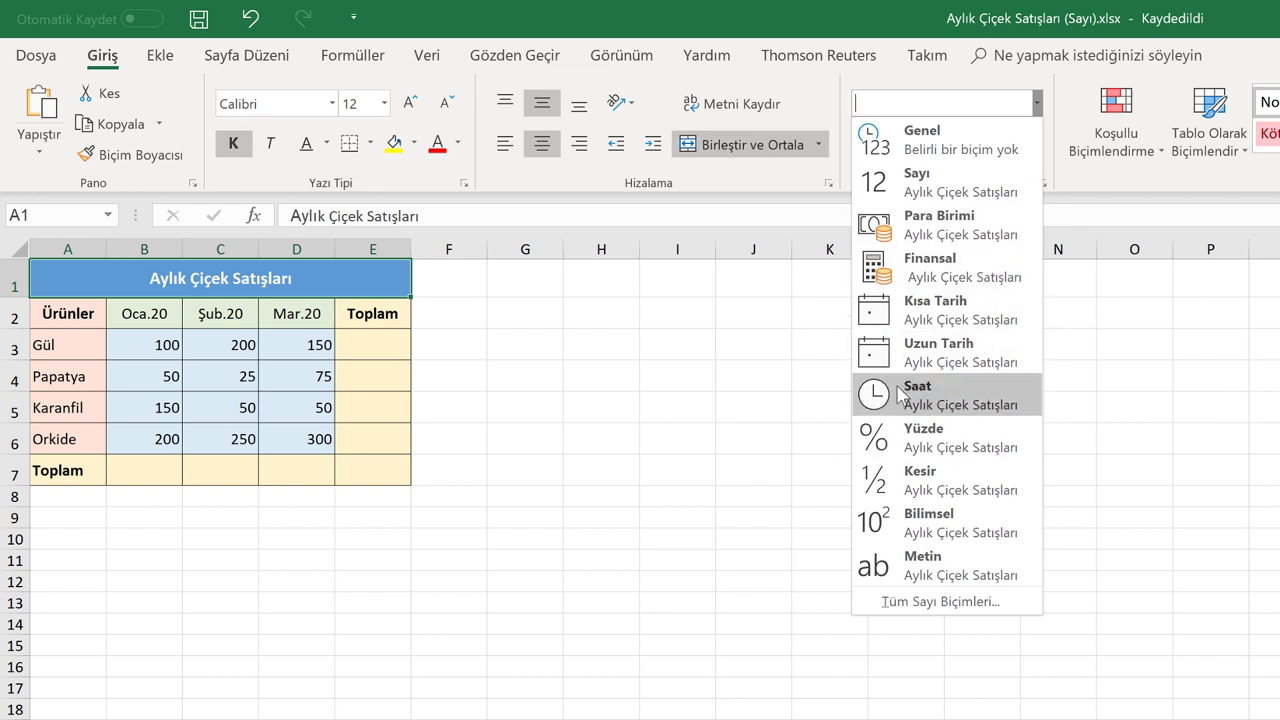
{"action": "left_click", "coordinate": [572, 345]}
Apply the Kısa Tarih (short date) format to the January header in cell B2.
{"action": "left_click", "coordinate": [150, 316]}
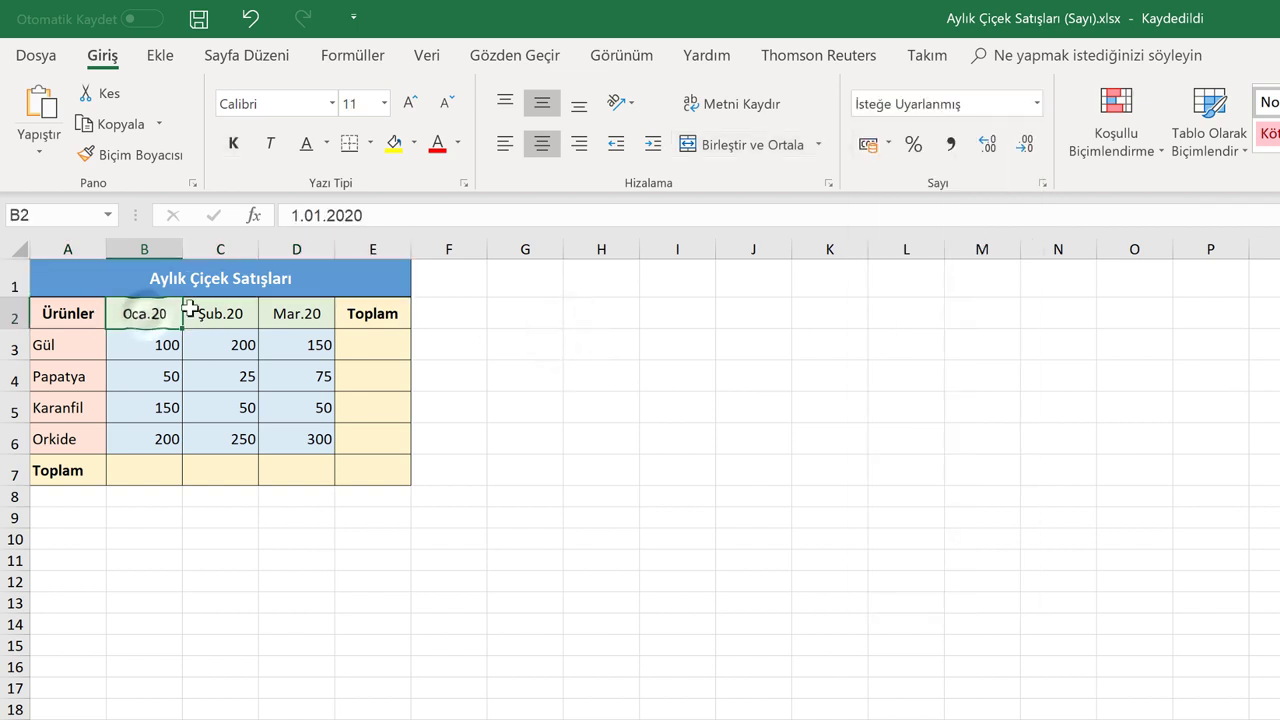
{"action": "left_click", "coordinate": [1036, 104]}
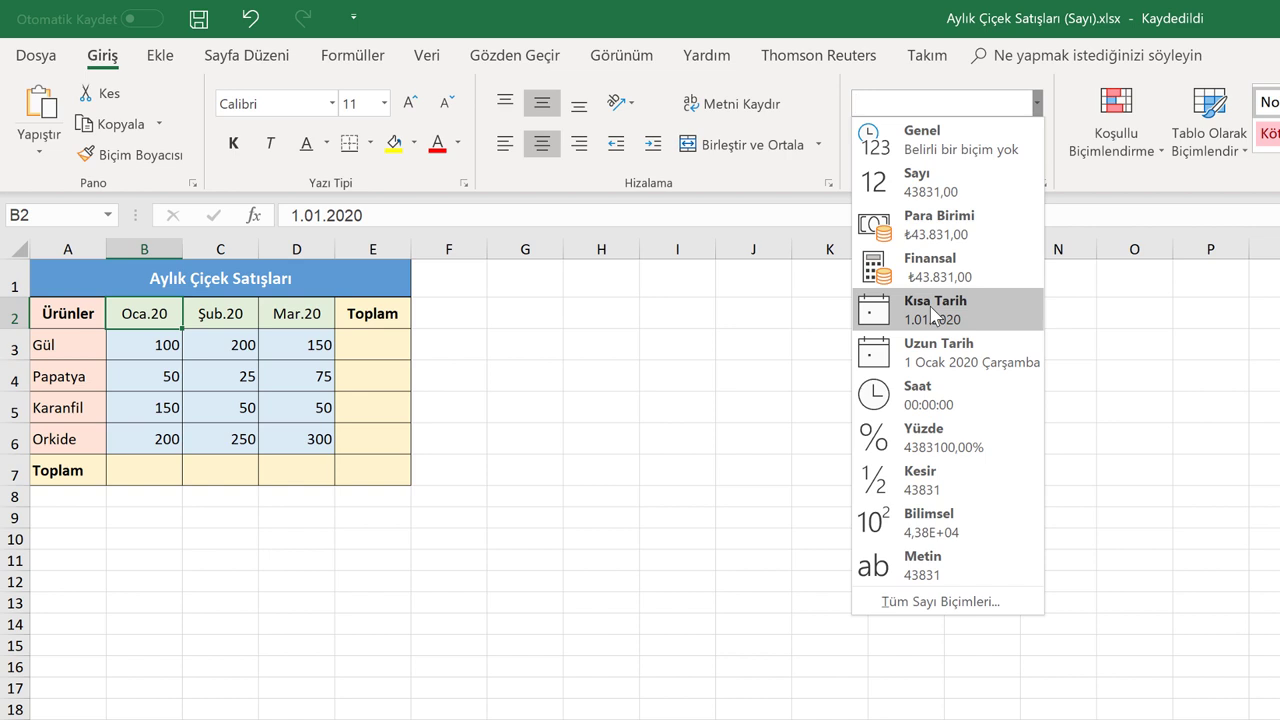
{"action": "left_click", "coordinate": [933, 312]}
{"action": "left_click", "coordinate": [525, 313]}
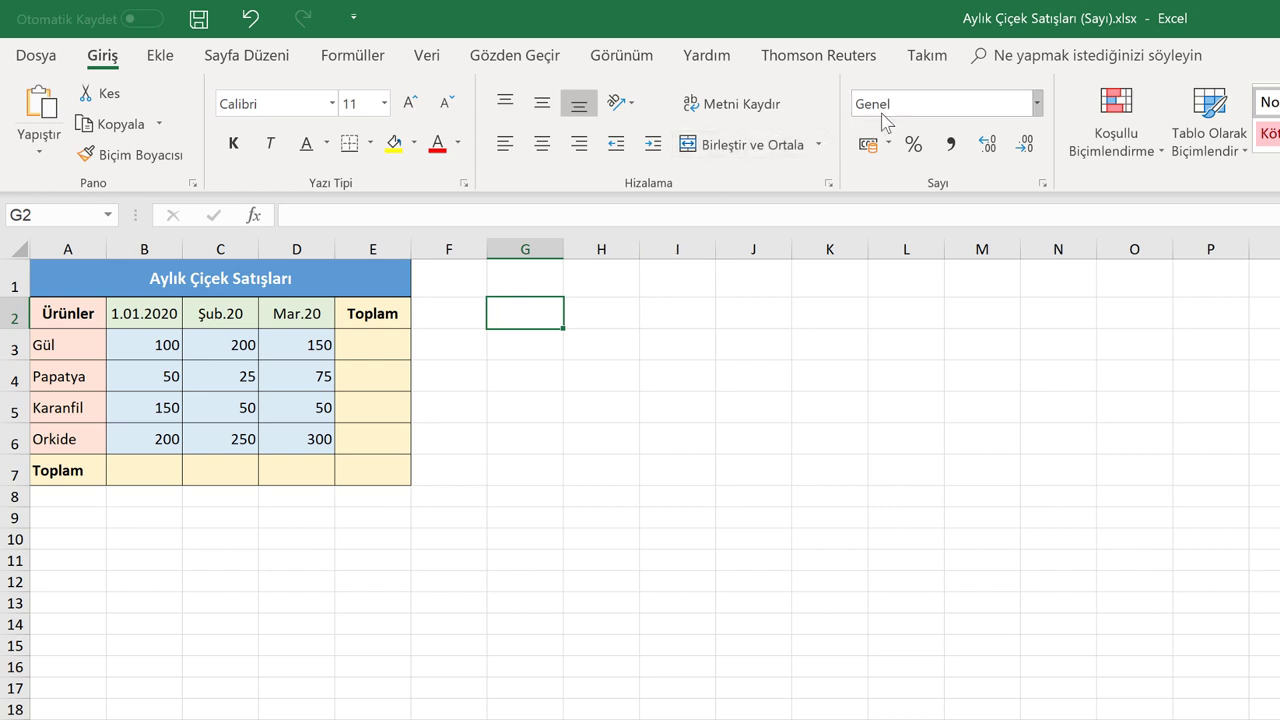
Undo the short date format on the January header.
{"action": "left_click", "coordinate": [153, 316]}
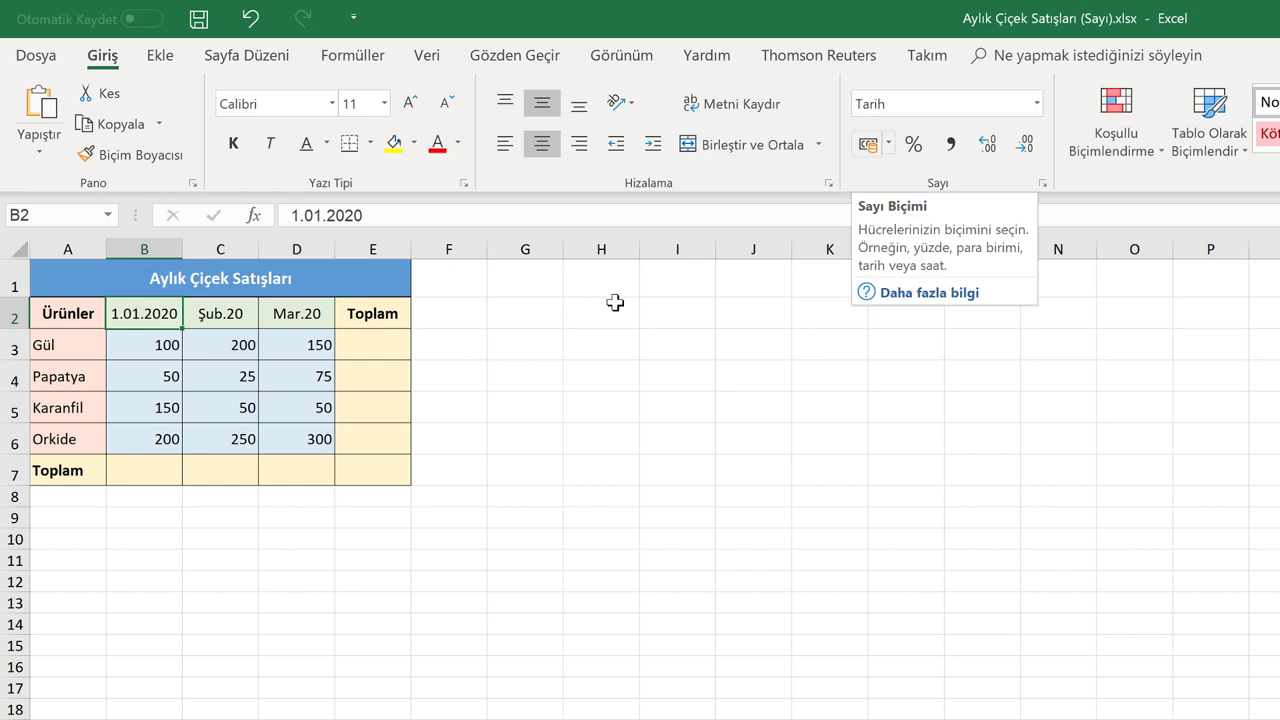
{"action": "key", "text": "ctrl+z"}
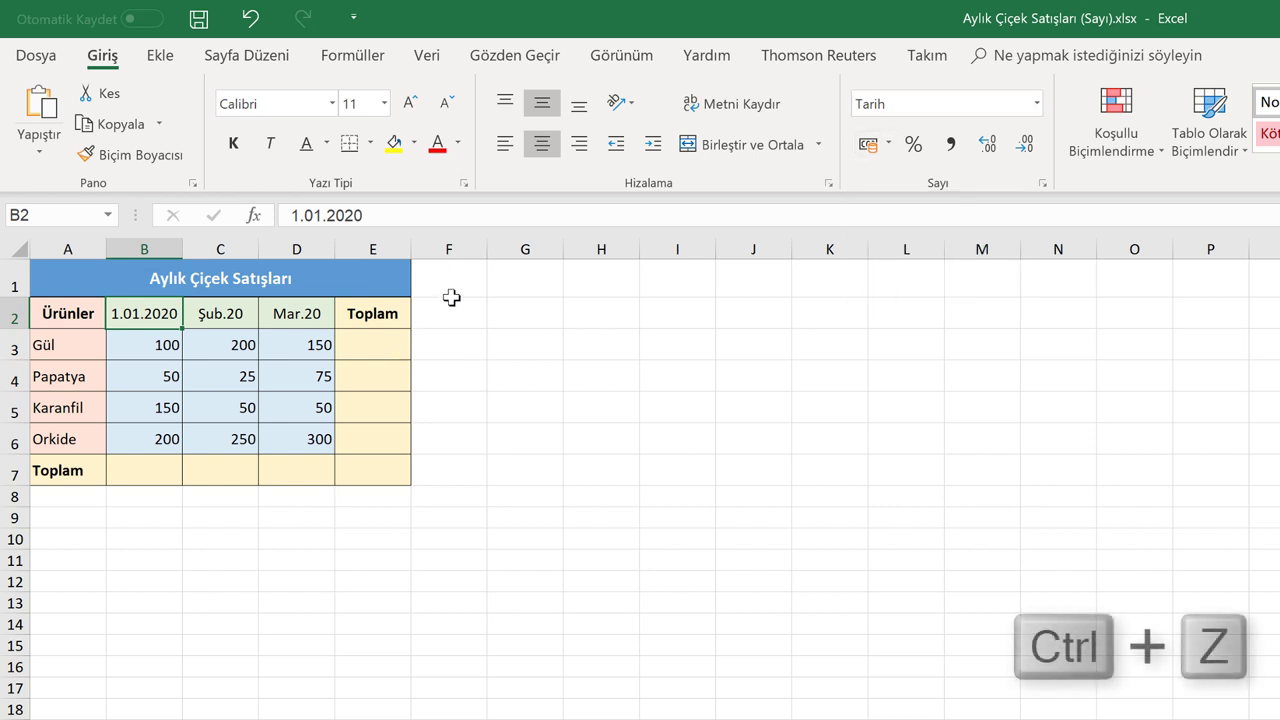
{"action": "key", "text": "ctrl+z"}
{"action": "left_click", "coordinate": [468, 317]}
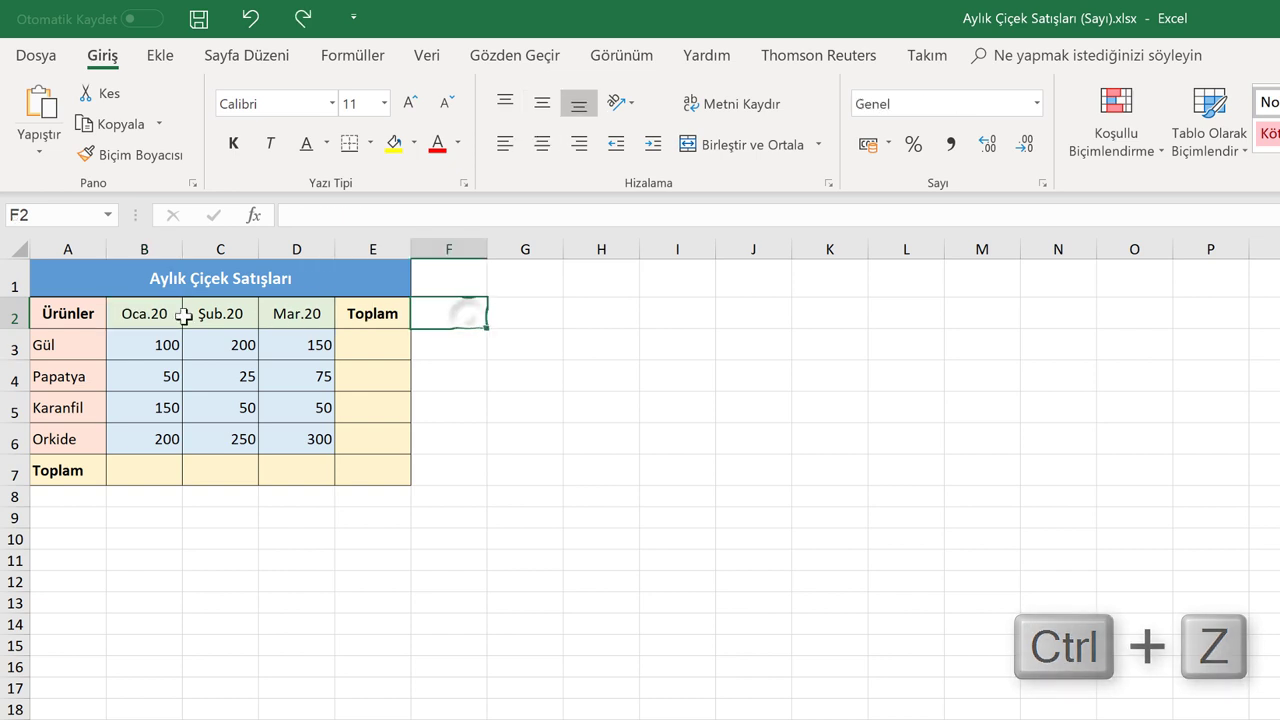
Format cell B2 with the Mart 12 type from the Tarih category of the full cell format settings.
{"action": "left_click", "coordinate": [143, 314]}
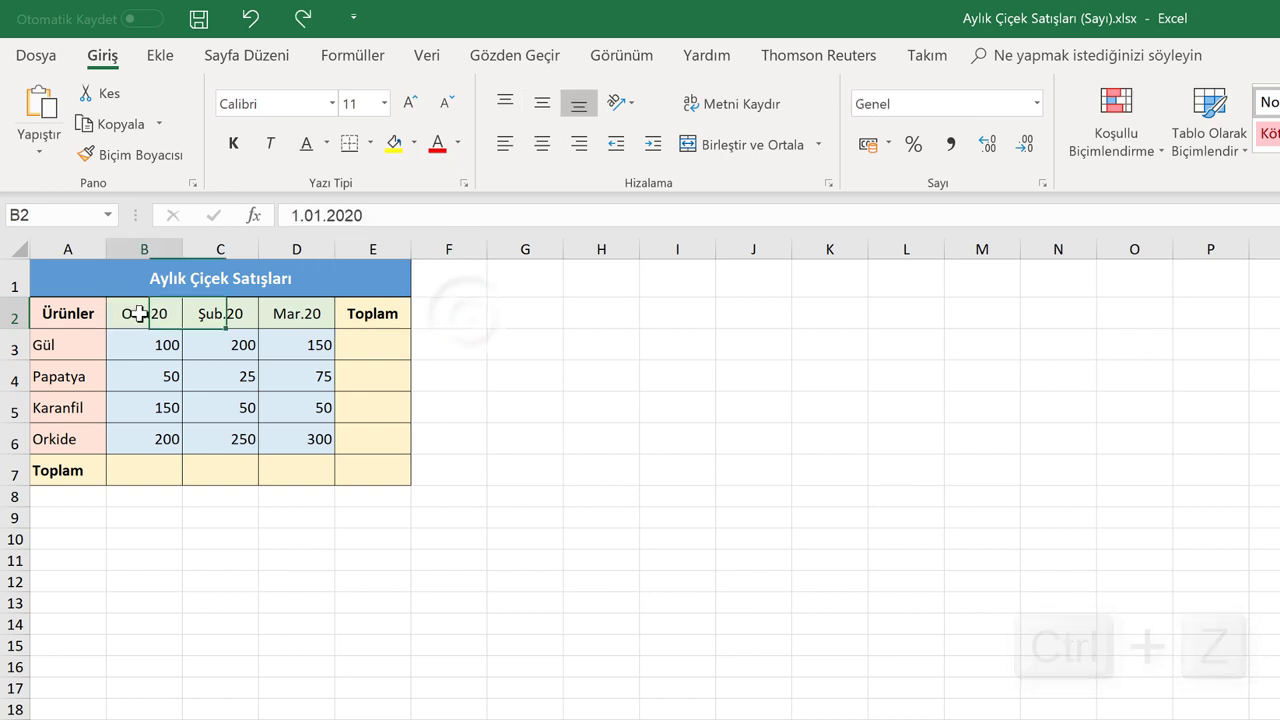
{"action": "left_click", "coordinate": [1037, 104]}
{"action": "left_click", "coordinate": [508, 307]}
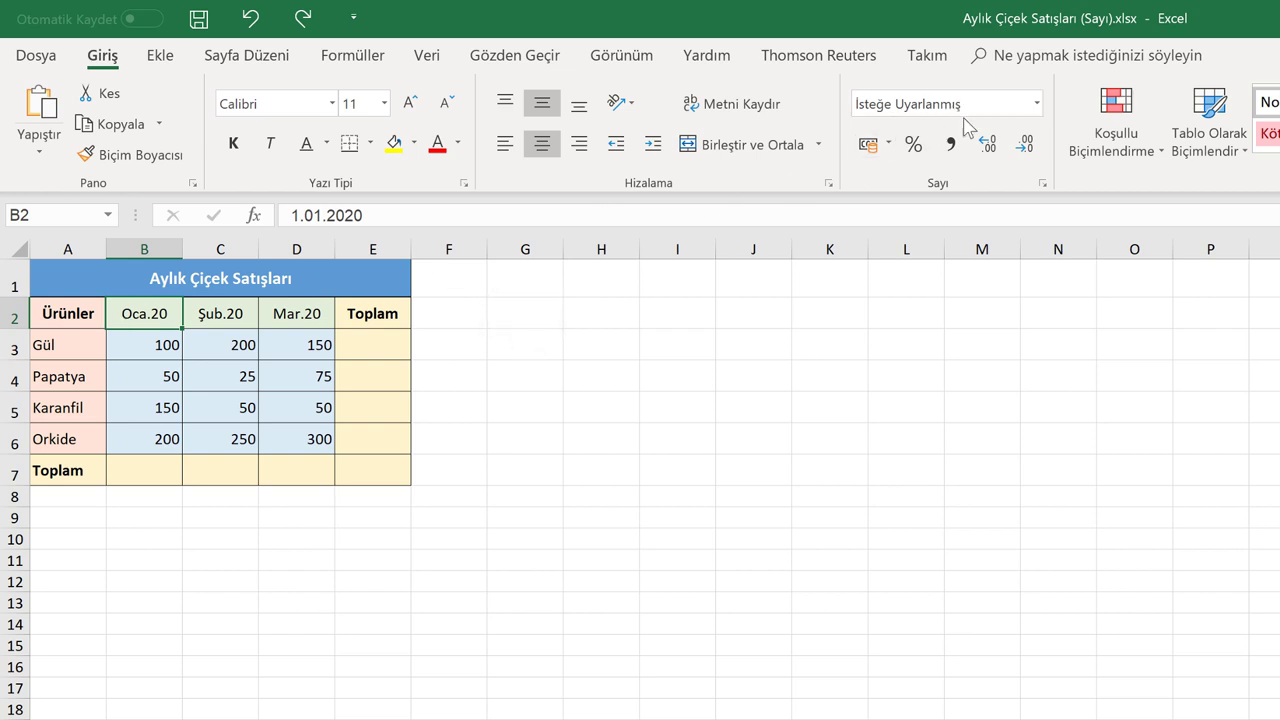
{"action": "left_click", "coordinate": [1038, 103]}
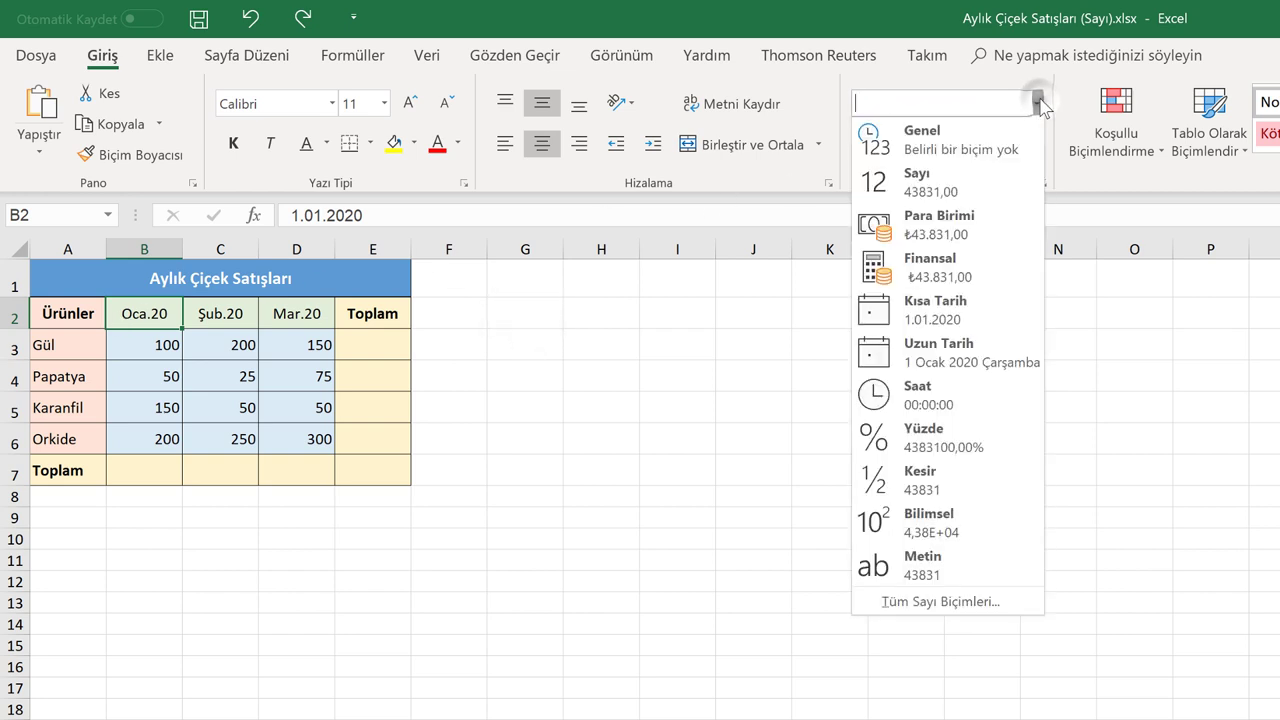
{"action": "left_click", "coordinate": [912, 602]}
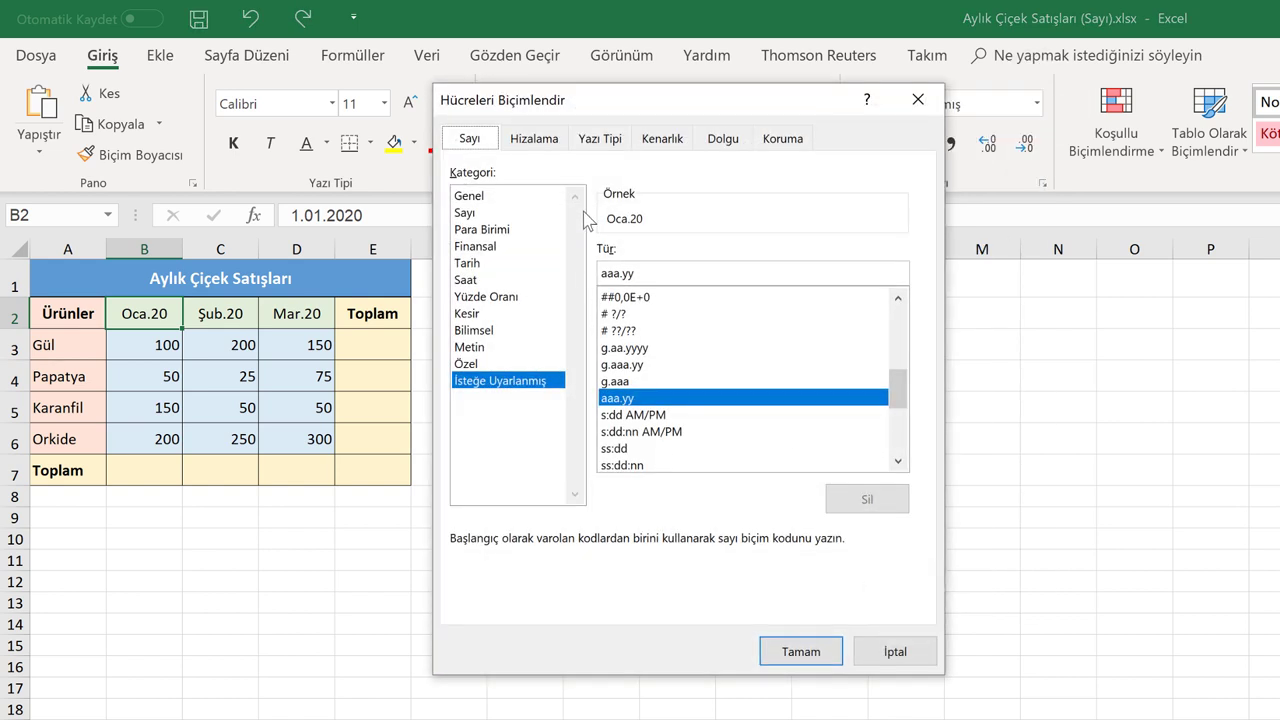
{"action": "left_click", "coordinate": [470, 263]}
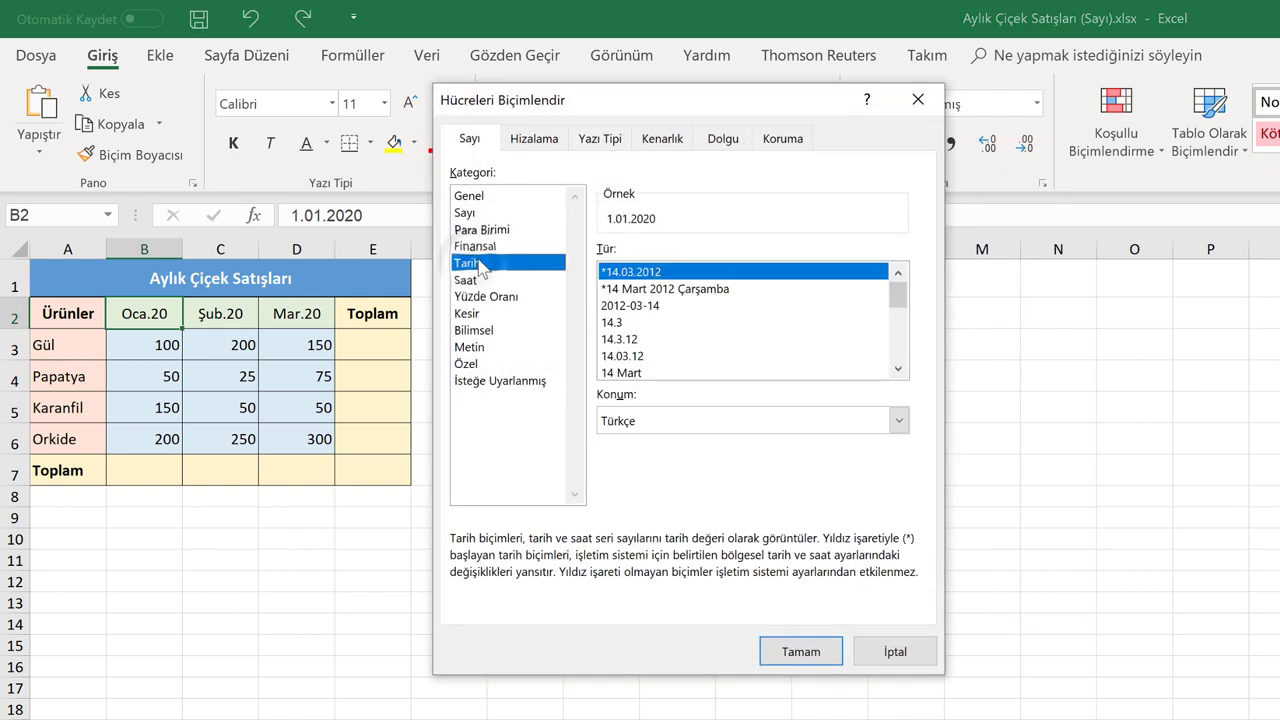
{"action": "left_click", "coordinate": [897, 368]}
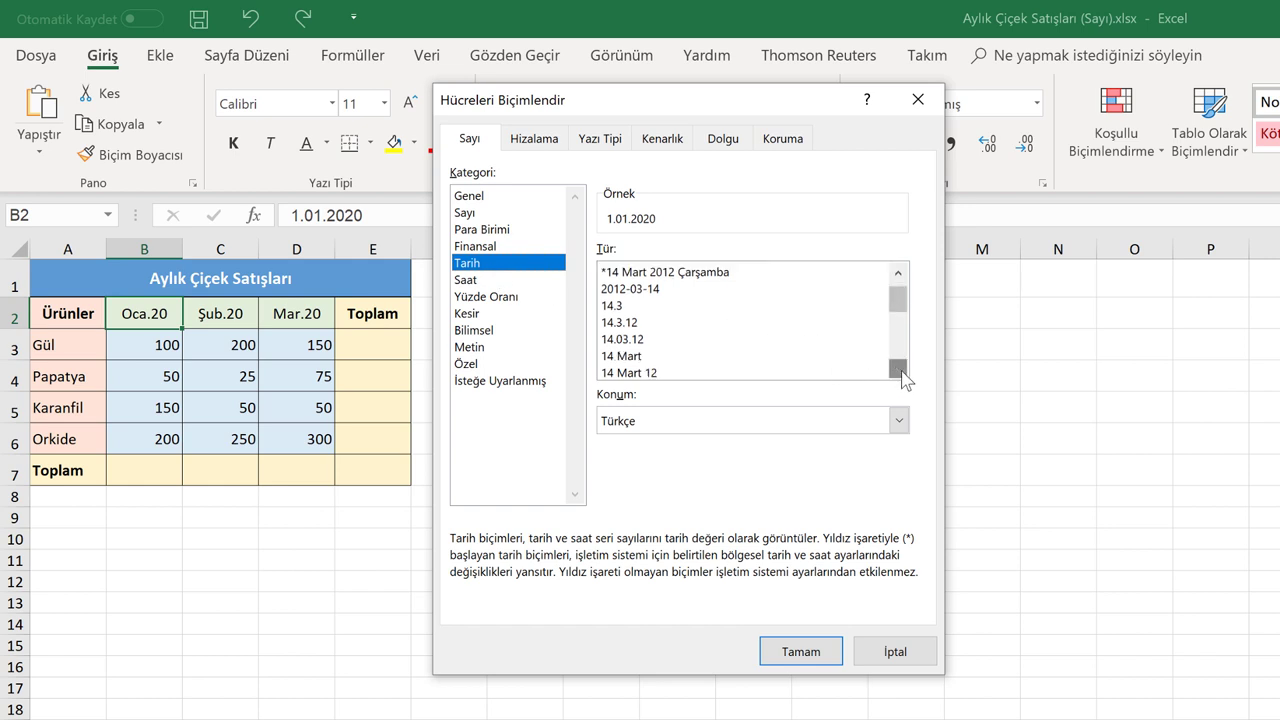
{"action": "left_click", "coordinate": [897, 368]}
{"action": "left_click", "coordinate": [897, 368]}
{"action": "left_click", "coordinate": [897, 368]}
{"action": "left_click", "coordinate": [897, 368]}
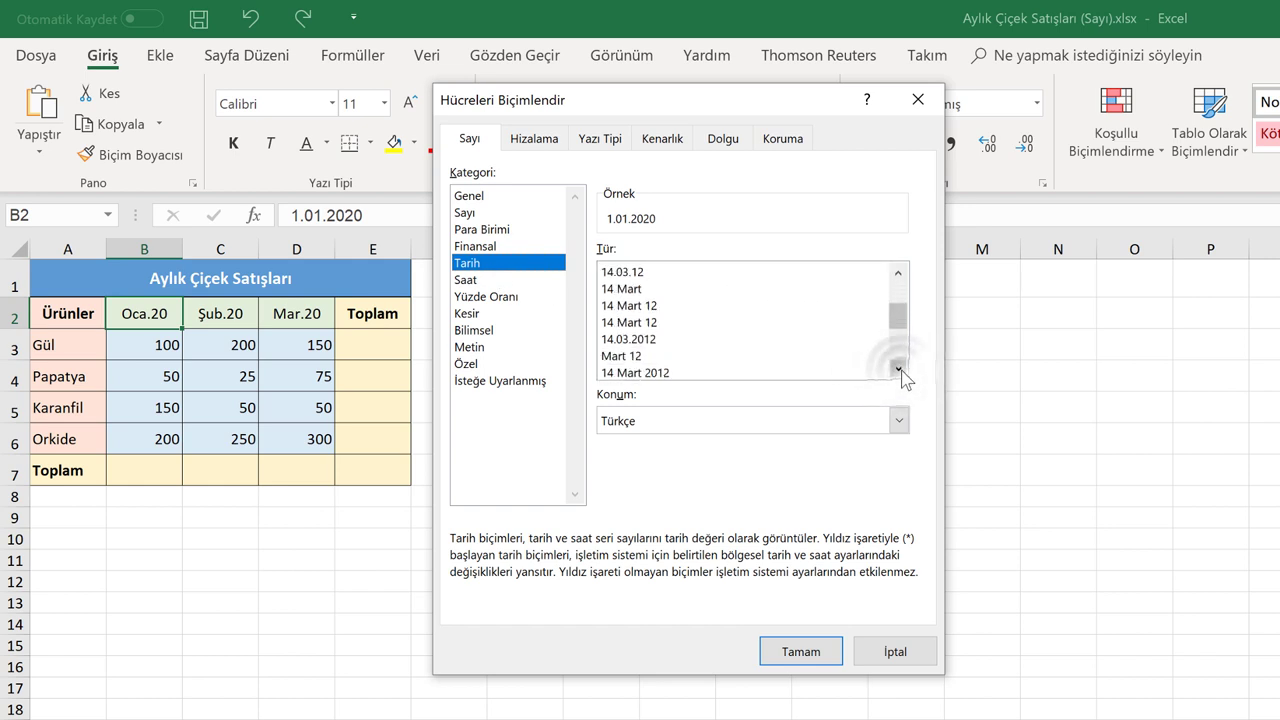
{"action": "left_click", "coordinate": [897, 368]}
{"action": "left_click", "coordinate": [636, 340]}
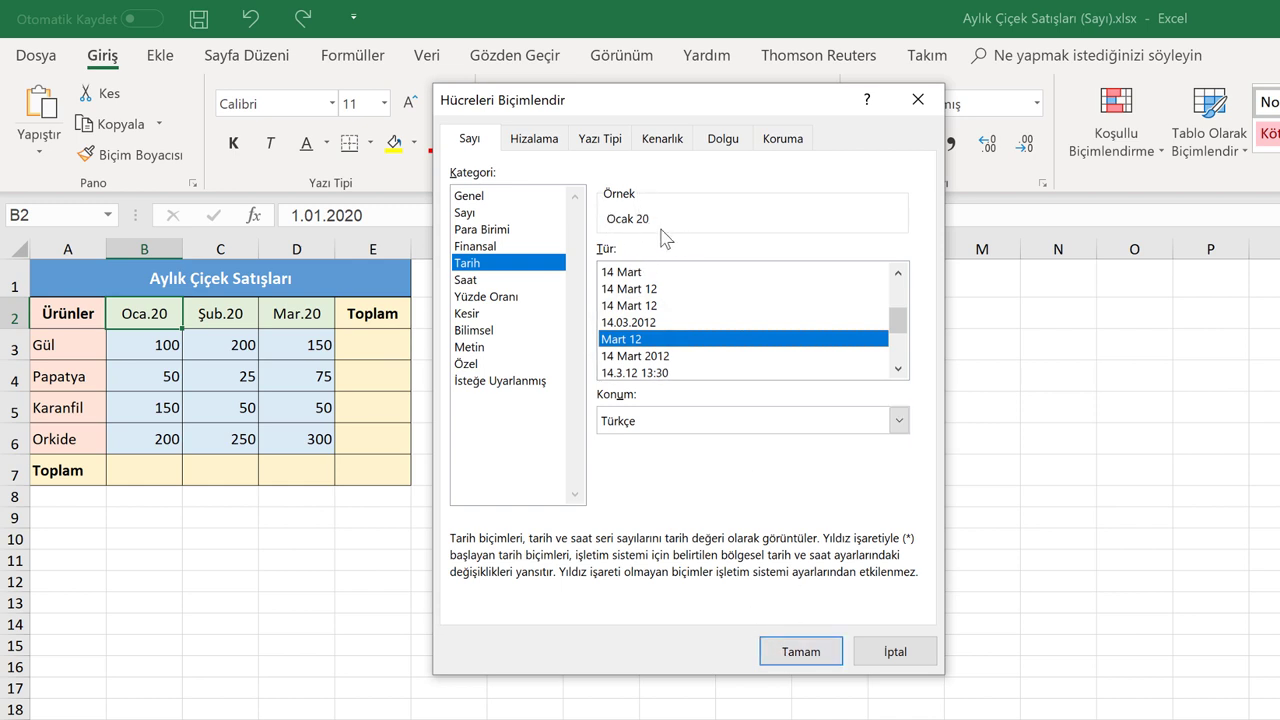
{"action": "left_click", "coordinate": [801, 651]}
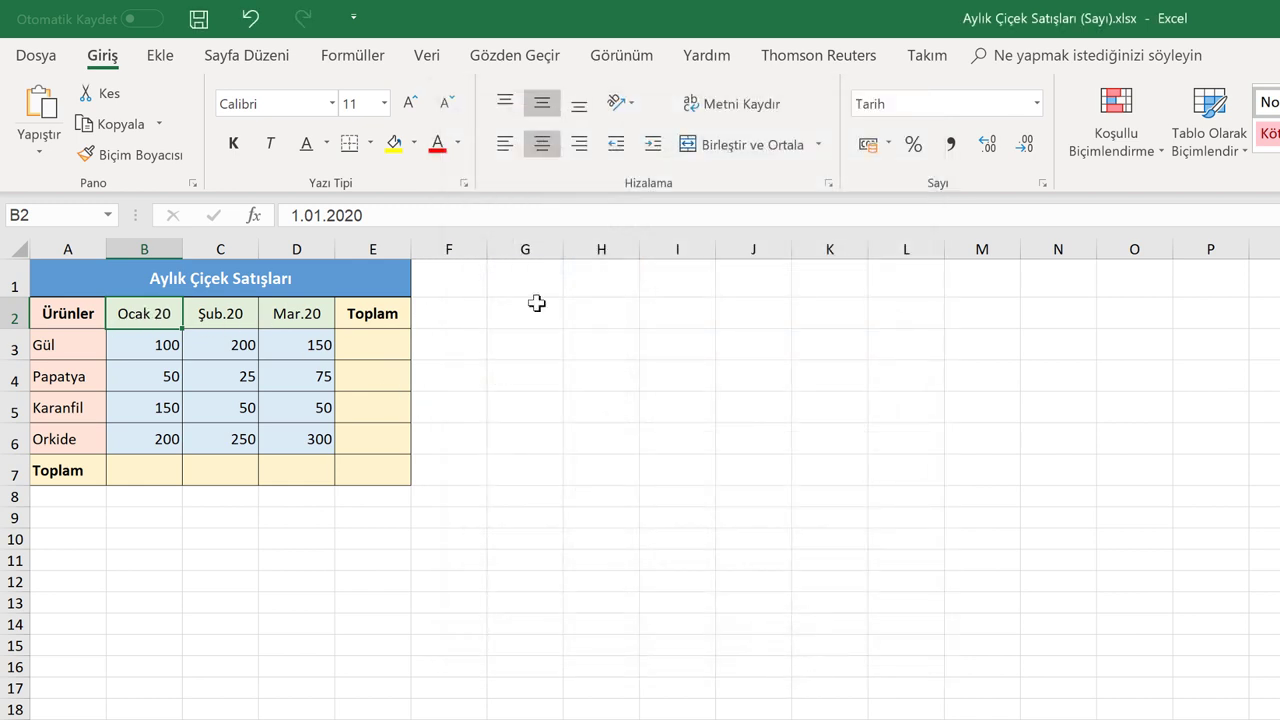
Undo the Mart 12 date format on cell B2.
{"action": "left_click", "coordinate": [481, 323]}
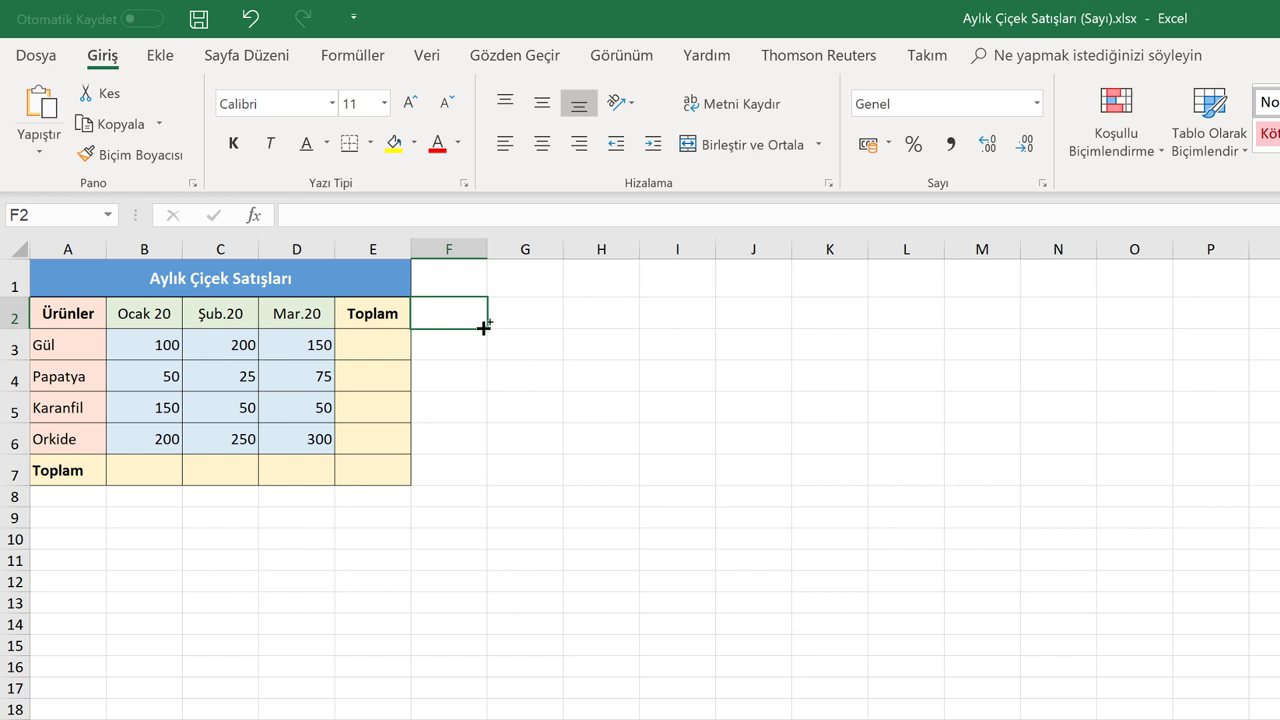
{"action": "key", "text": "ctrl+z"}
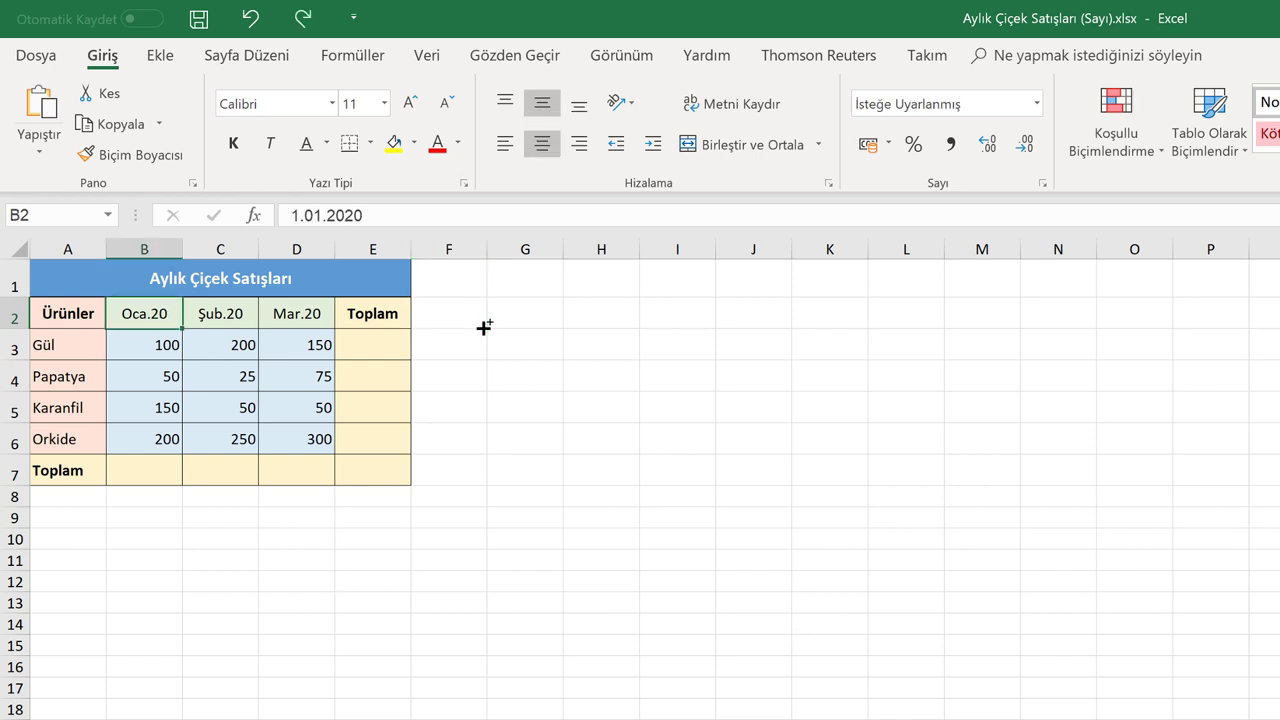
Apply the Finansal (accounting) format with the ₺ symbol to the sales figures in B3:D6.
{"action": "left_click", "coordinate": [162, 347]}
{"action": "left_click_drag", "start_coordinate": [162, 347], "coordinate": [317, 441]}
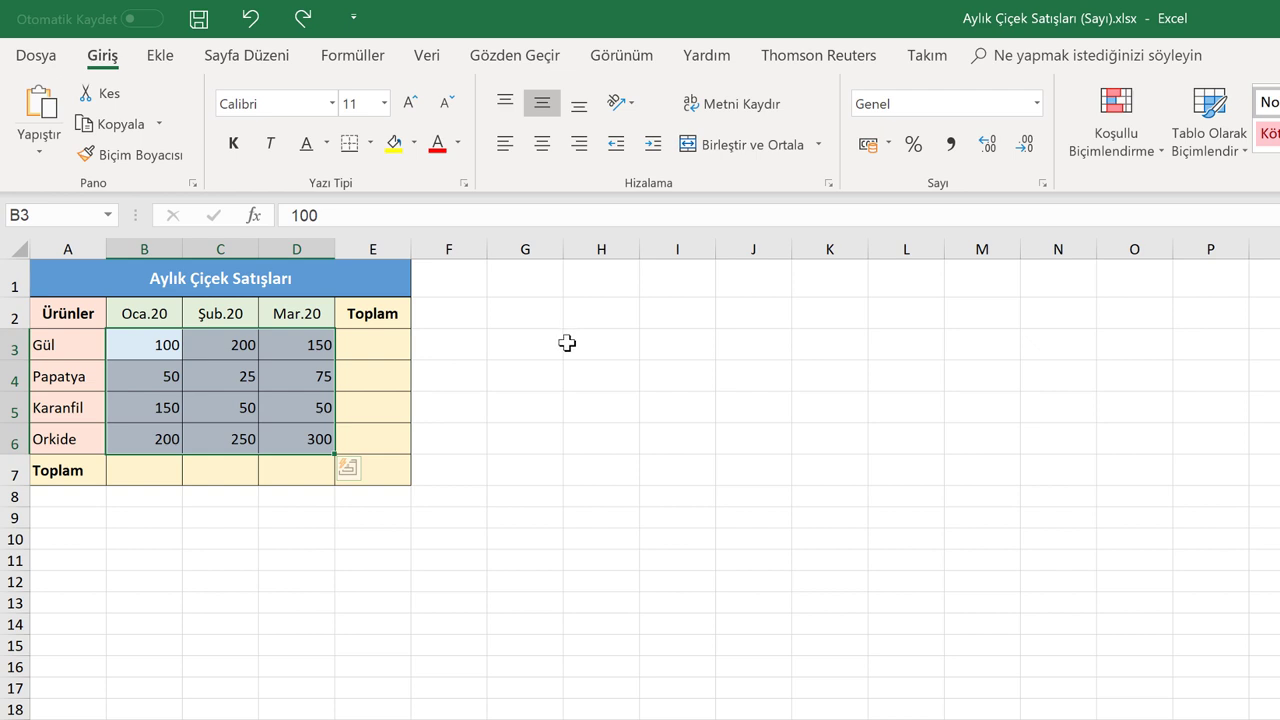
{"action": "left_click", "coordinate": [868, 146]}
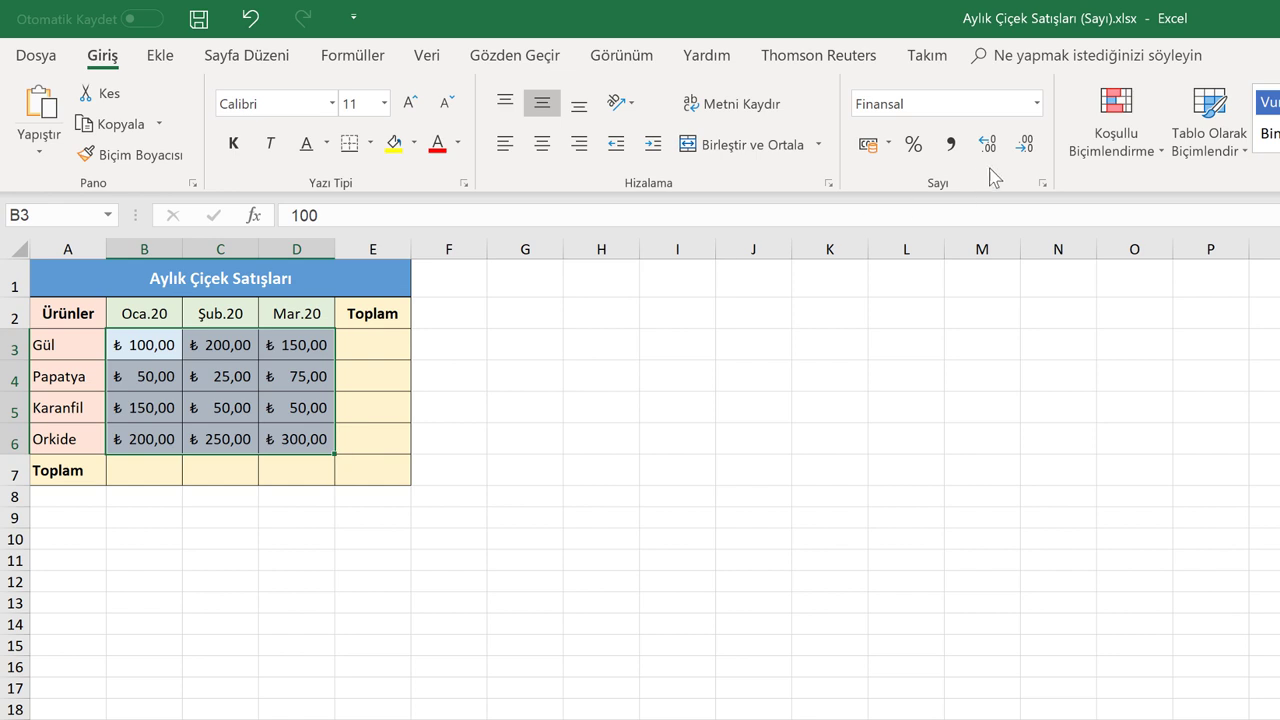
Set the accounting format of B3:D6 to 4 decimal places.
{"action": "left_click", "coordinate": [1038, 105]}
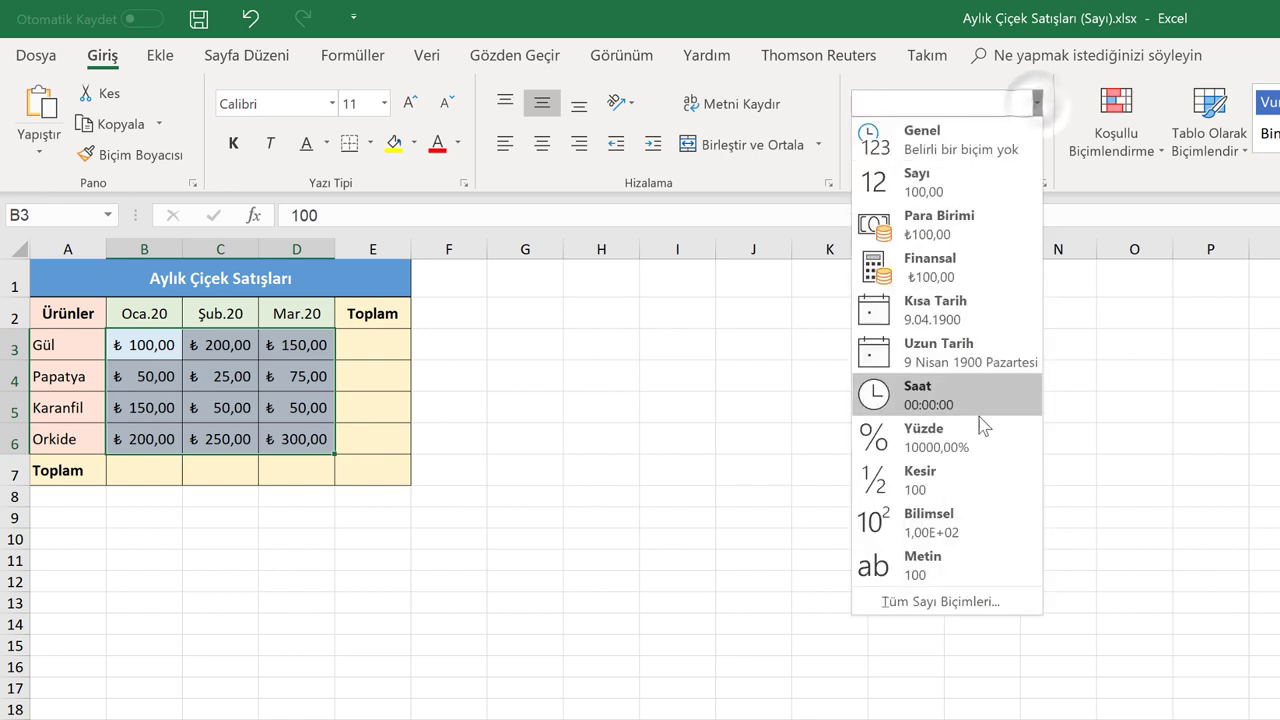
{"action": "left_click", "coordinate": [906, 602]}
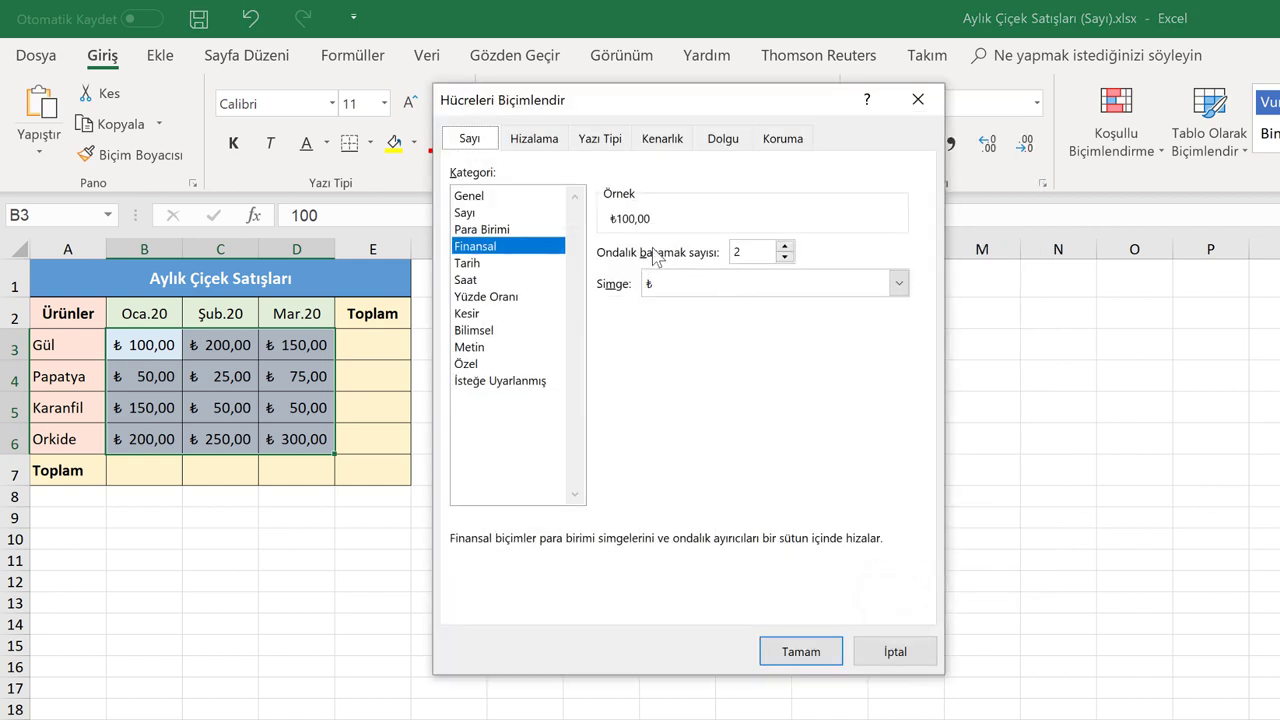
{"action": "left_click", "coordinate": [786, 246]}
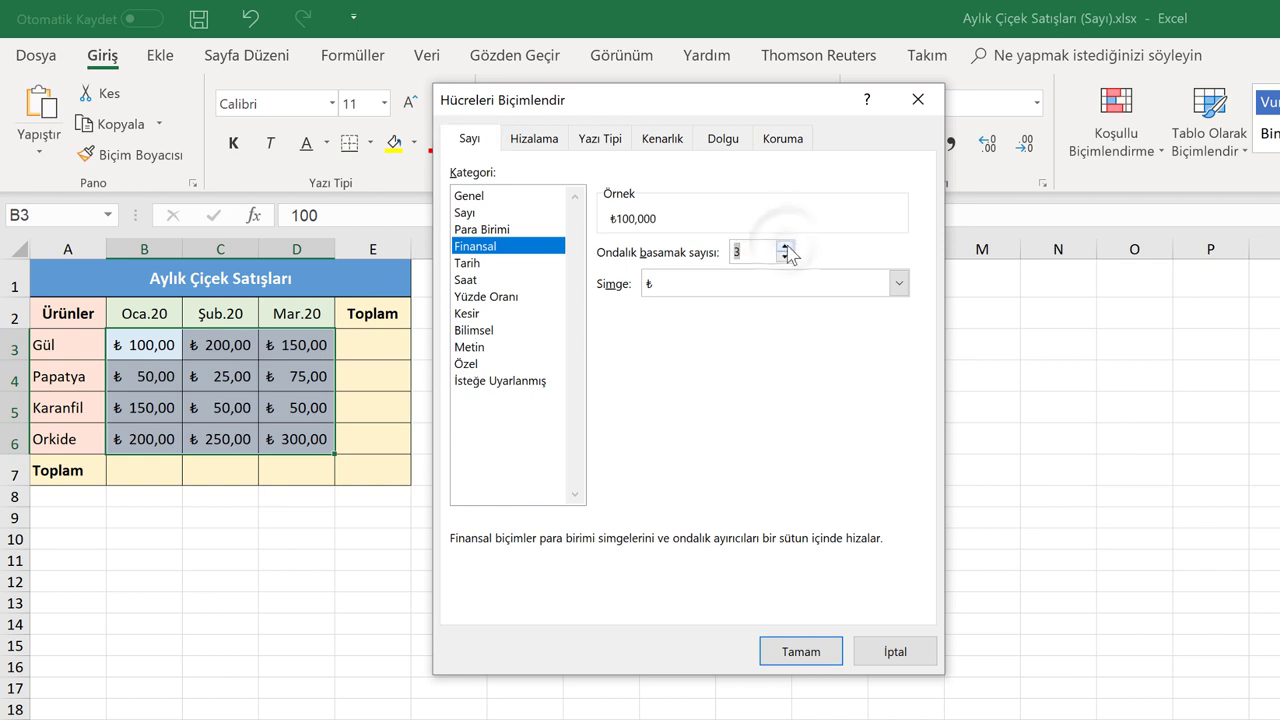
{"action": "left_click", "coordinate": [786, 246]}
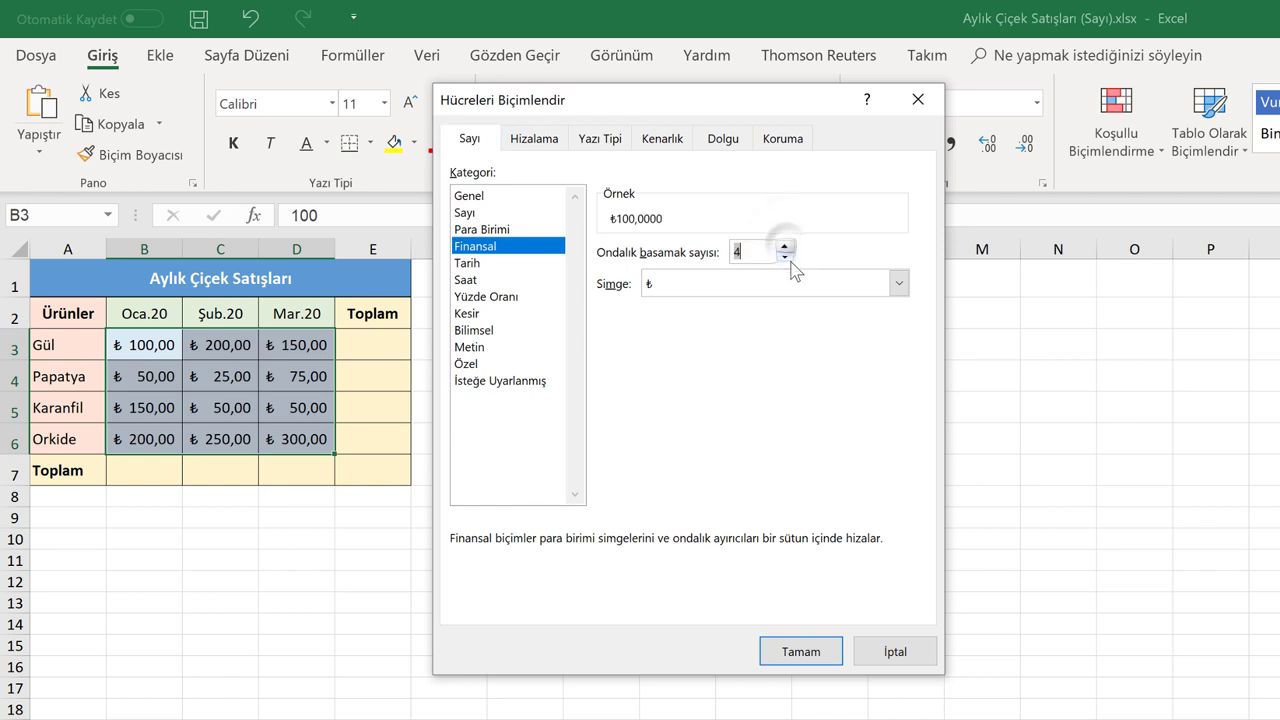
{"action": "left_click", "coordinate": [795, 652]}
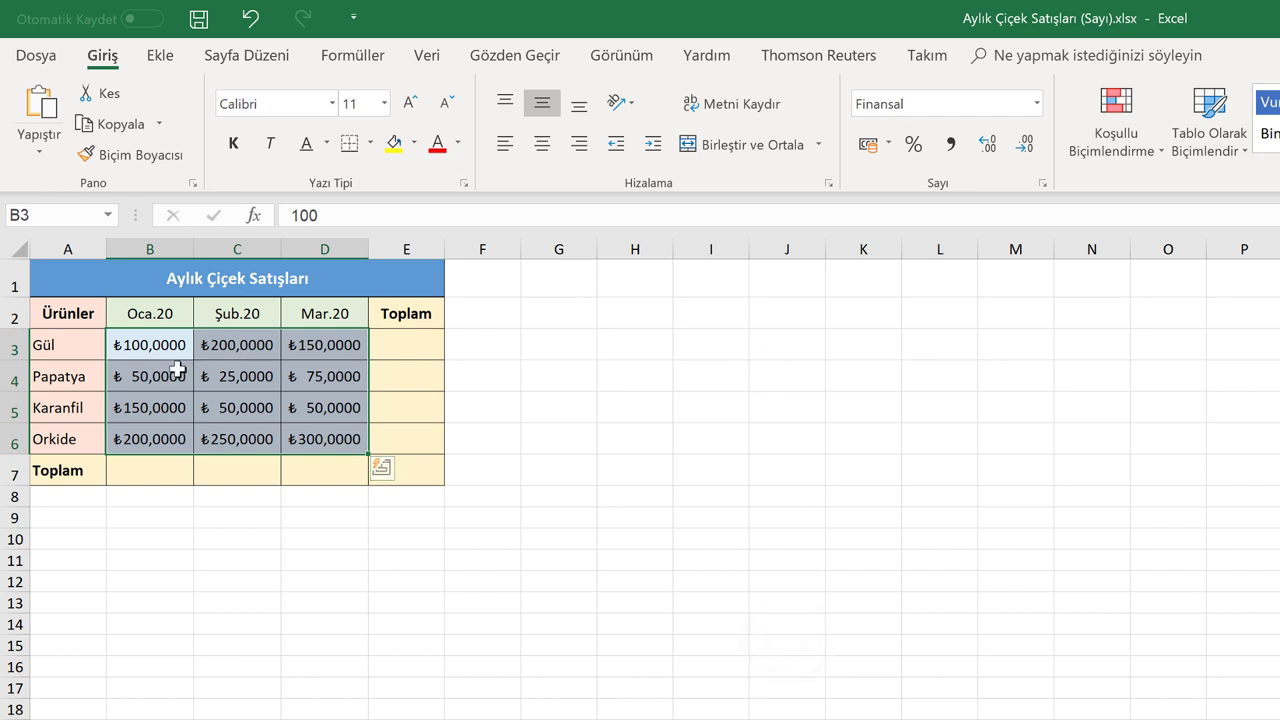
Set the accounting format of B3:D6 to 0 decimal places.
{"action": "left_click", "coordinate": [1037, 104]}
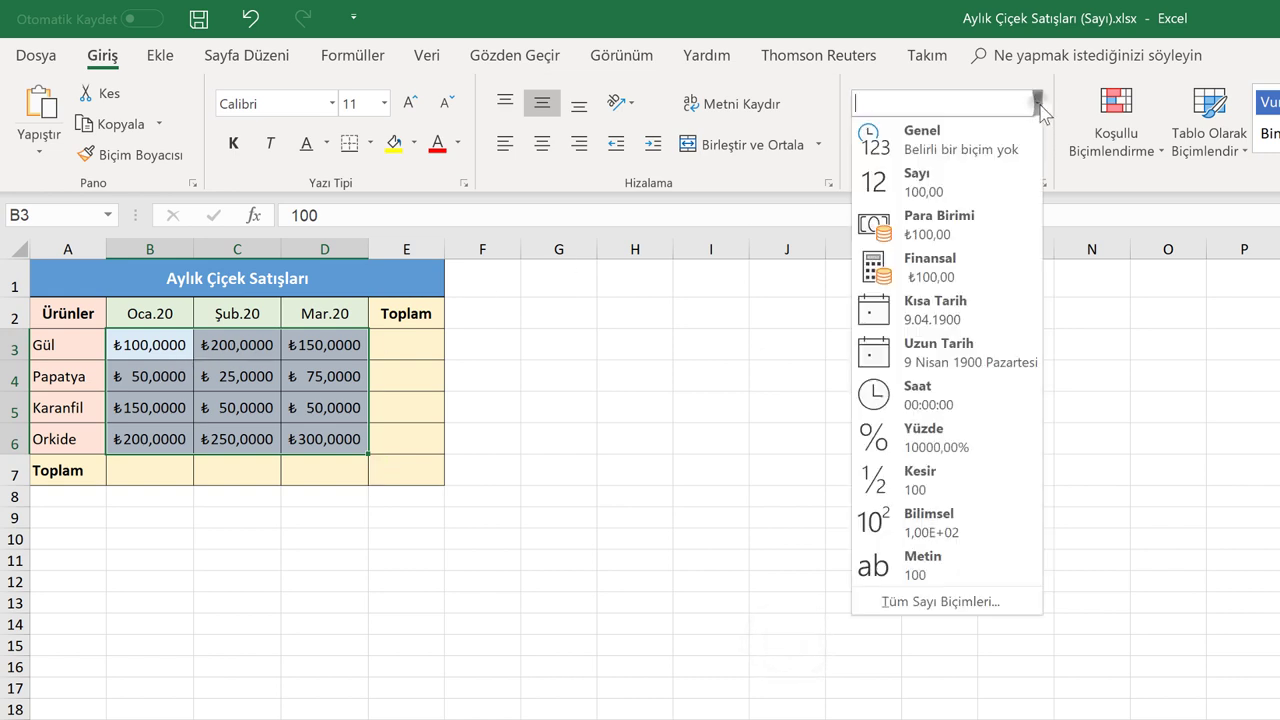
{"action": "left_click", "coordinate": [940, 601]}
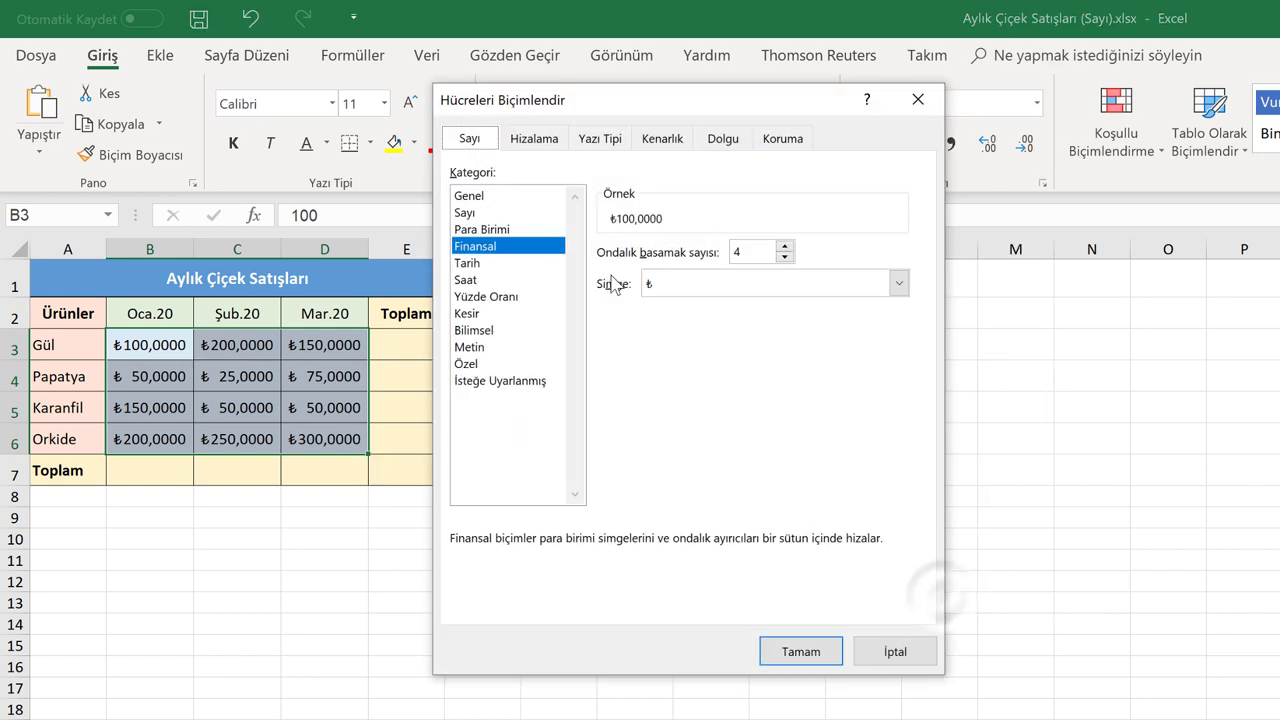
{"action": "left_click", "coordinate": [785, 257]}
{"action": "left_click", "coordinate": [785, 257]}
{"action": "left_click", "coordinate": [785, 257]}
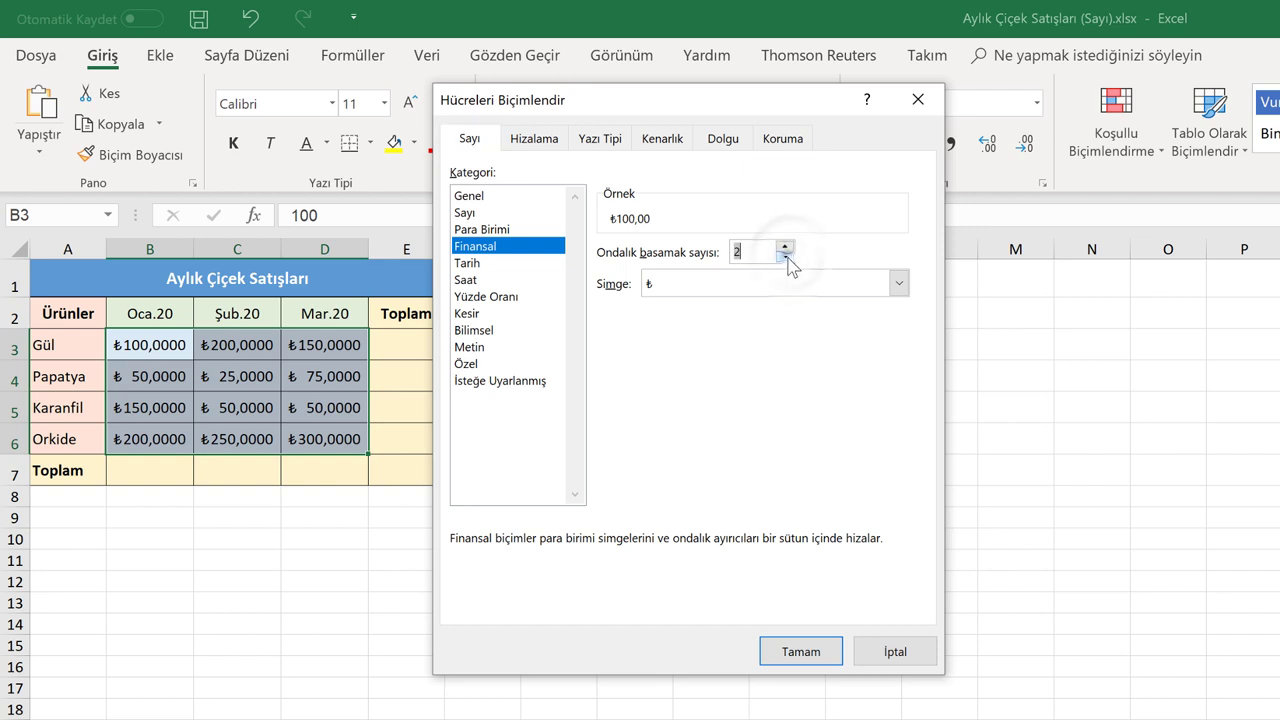
{"action": "left_click", "coordinate": [785, 257]}
{"action": "left_click", "coordinate": [795, 651]}
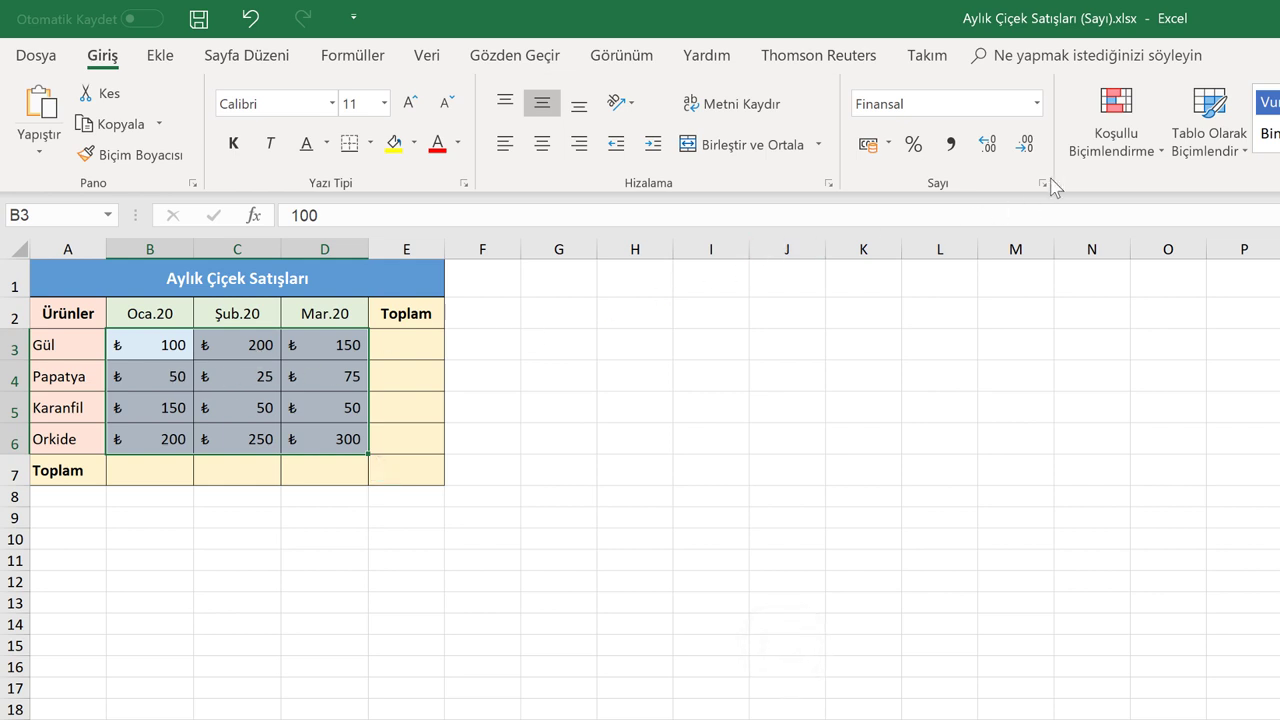
Browse the currency symbols offered for the accounting format of B3:D6, and leave the cell format settings without applying anything.
{"action": "left_click", "coordinate": [1036, 103]}
{"action": "left_click", "coordinate": [935, 602]}
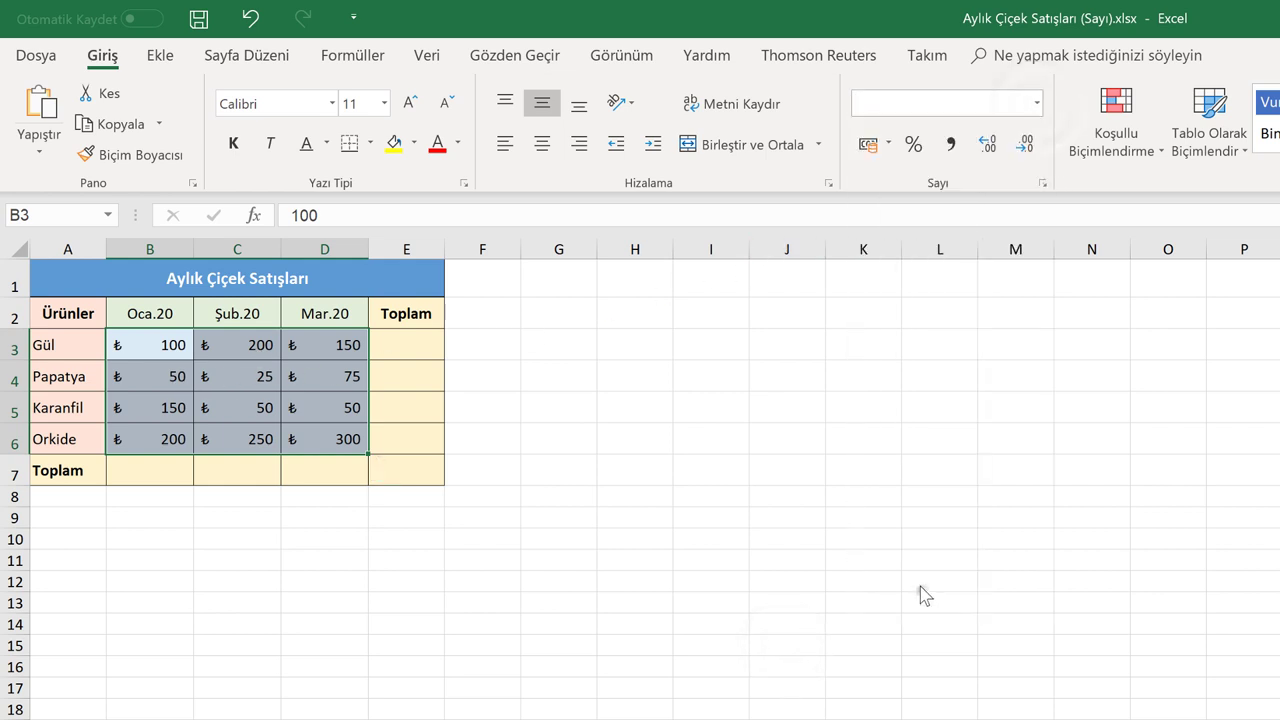
{"action": "left_click", "coordinate": [786, 246]}
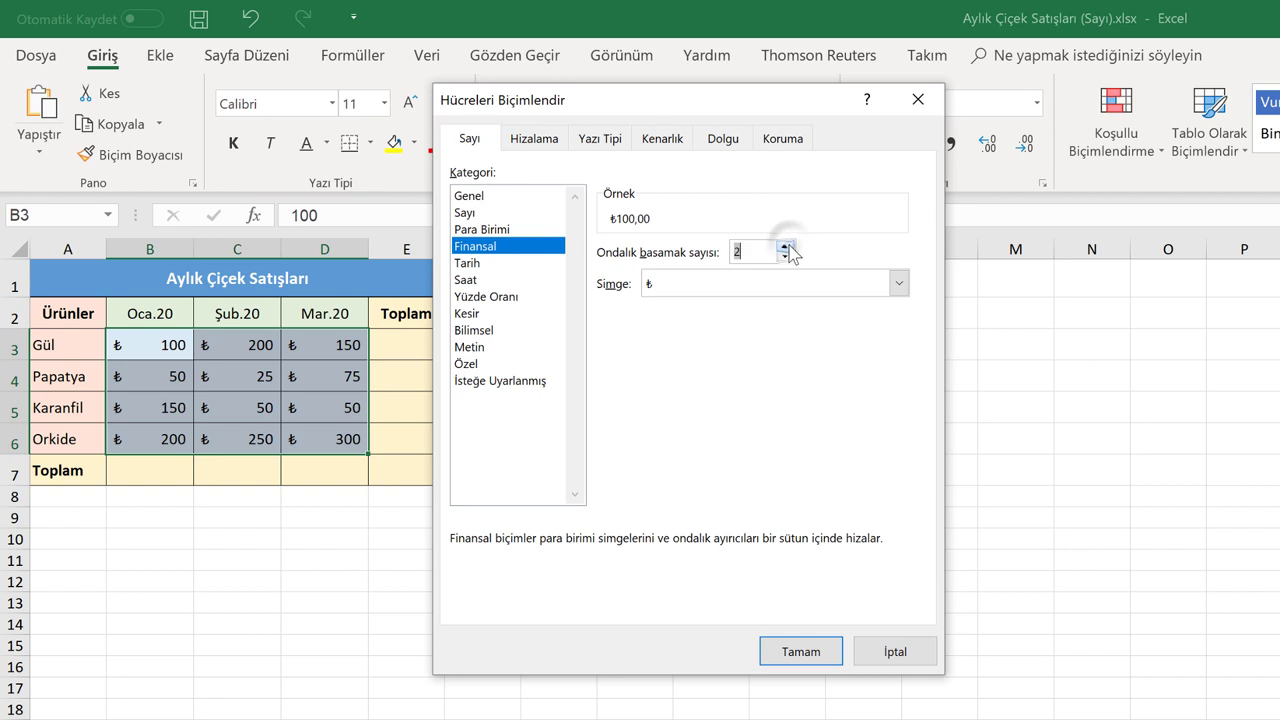
{"action": "left_click", "coordinate": [786, 246]}
{"action": "left_click", "coordinate": [899, 283]}
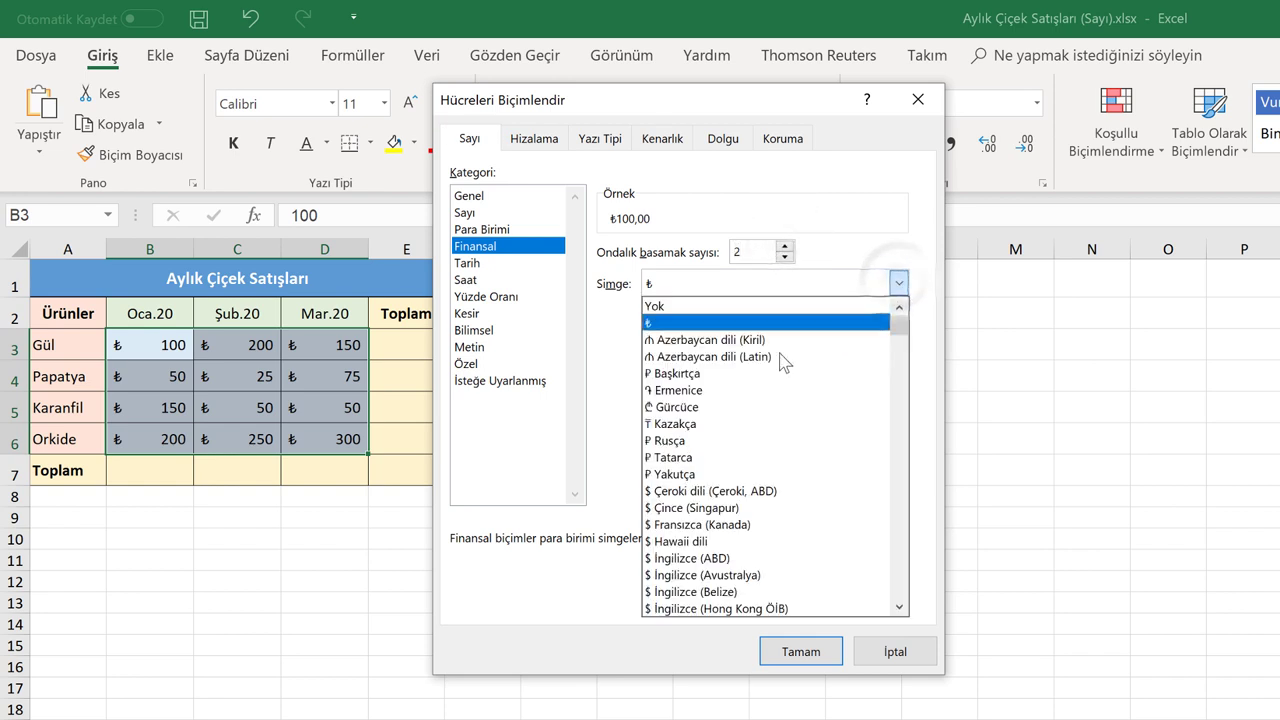
{"action": "scroll", "coordinate": [738, 445], "scroll_direction": "down", "scroll_amount": 2}
{"action": "scroll", "coordinate": [738, 445], "scroll_direction": "down", "scroll_amount": 5}
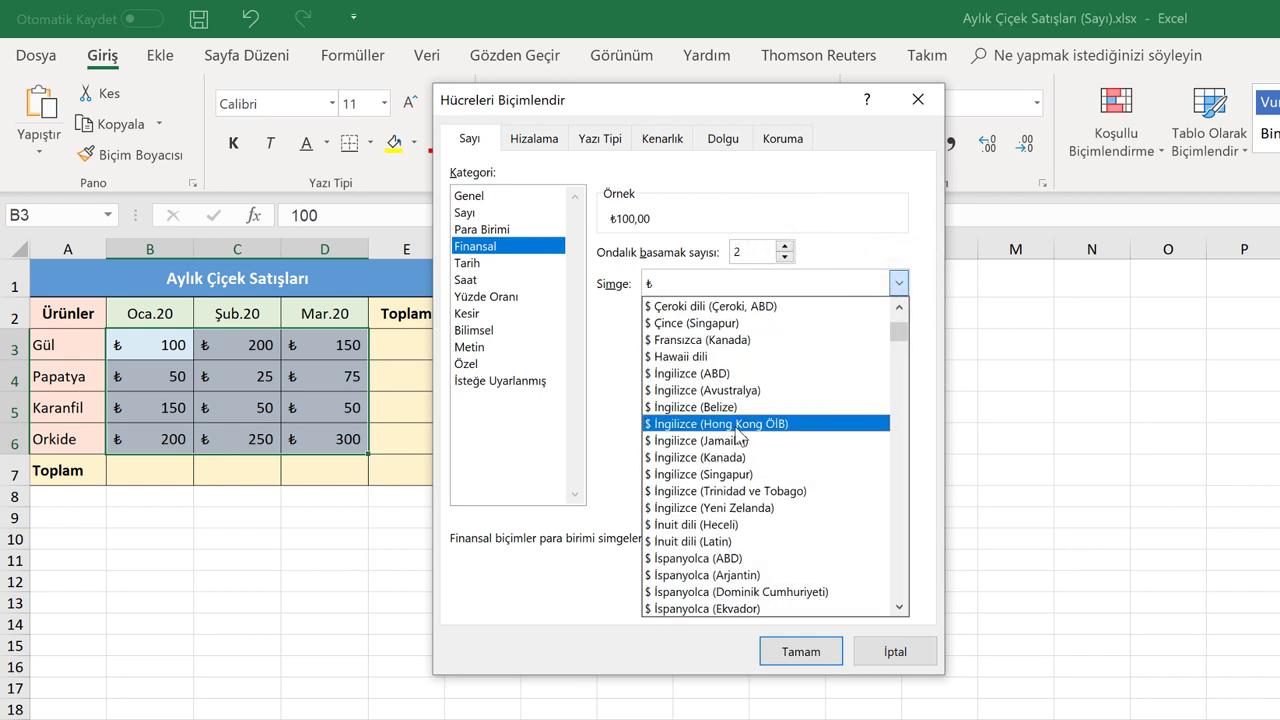
{"action": "scroll", "coordinate": [727, 478], "scroll_direction": "up", "scroll_amount": 7}
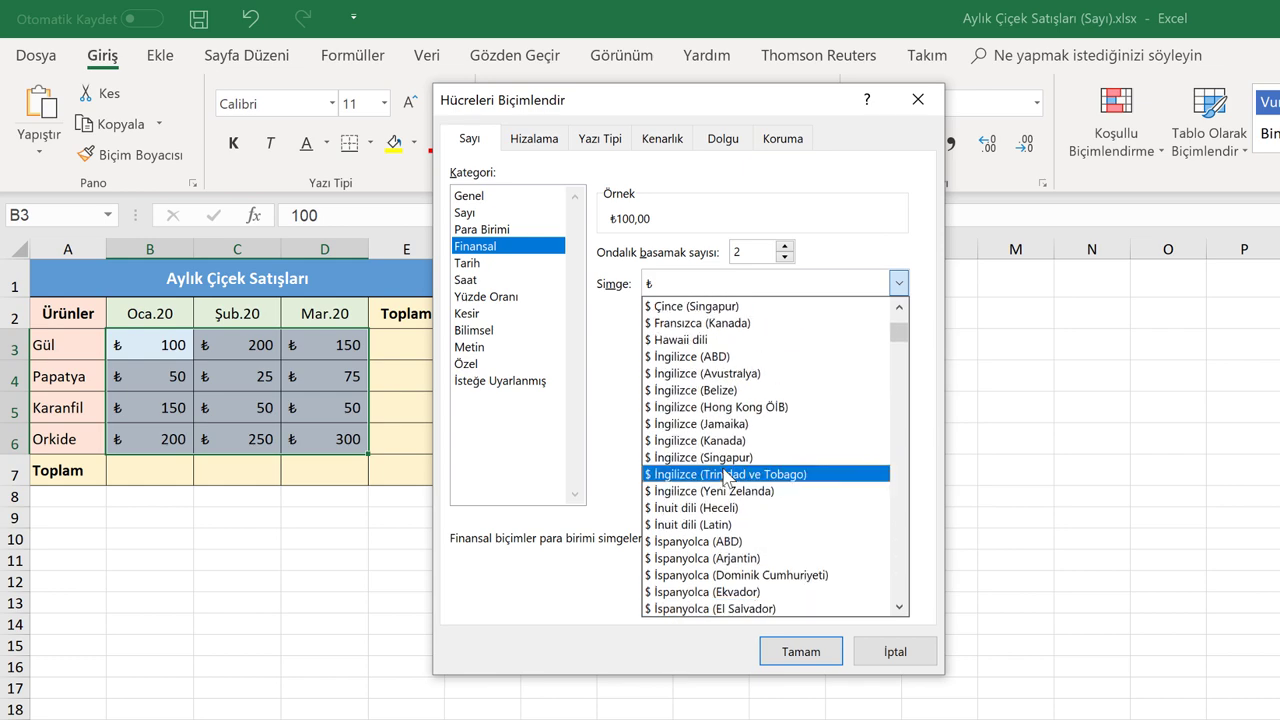
{"action": "left_click", "coordinate": [900, 650]}
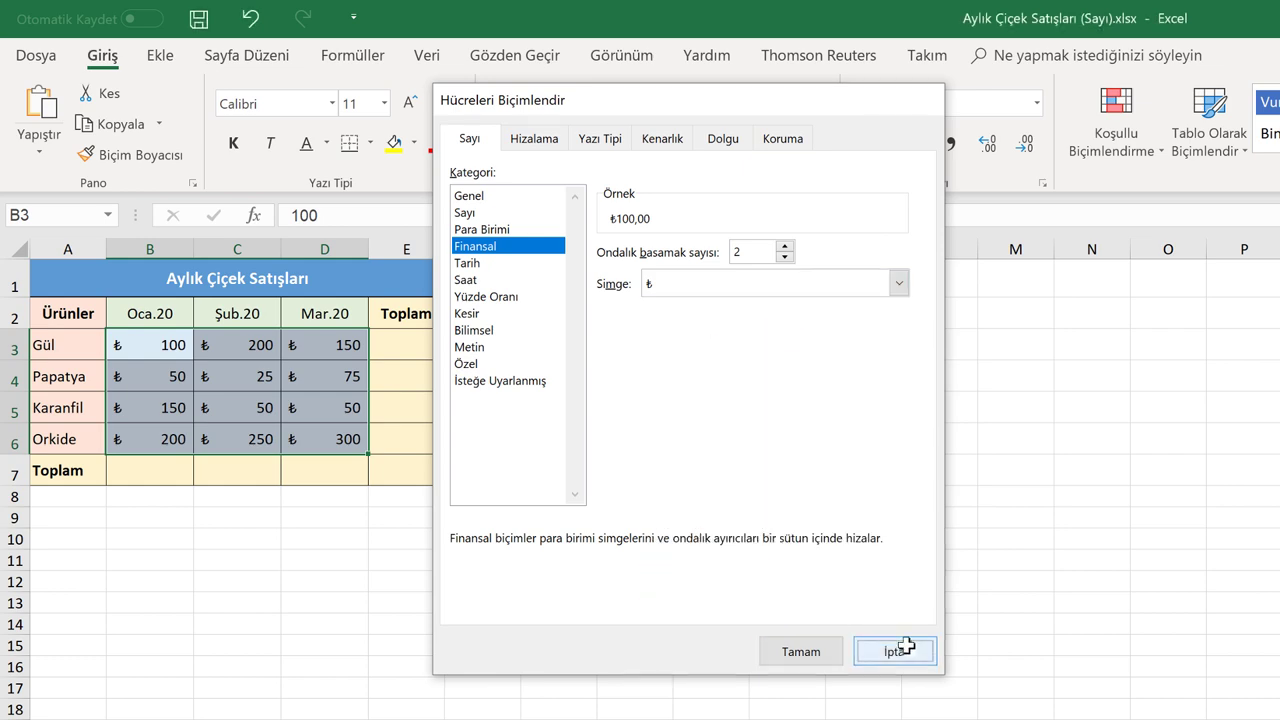
{"action": "left_click", "coordinate": [900, 650]}
Set the accounting format of B3:D6 to 2 decimal places and deselect the range.
{"action": "left_click", "coordinate": [1036, 102]}
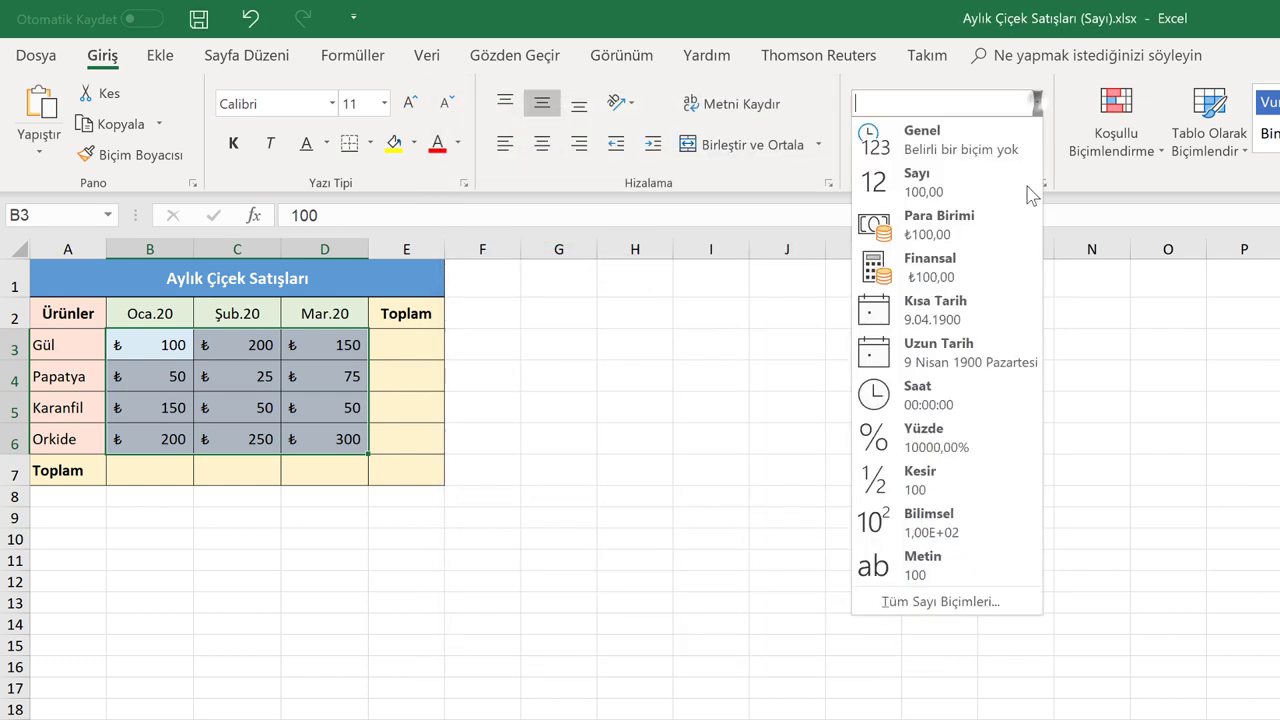
{"action": "left_click", "coordinate": [940, 601]}
{"action": "left_click", "coordinate": [783, 246]}
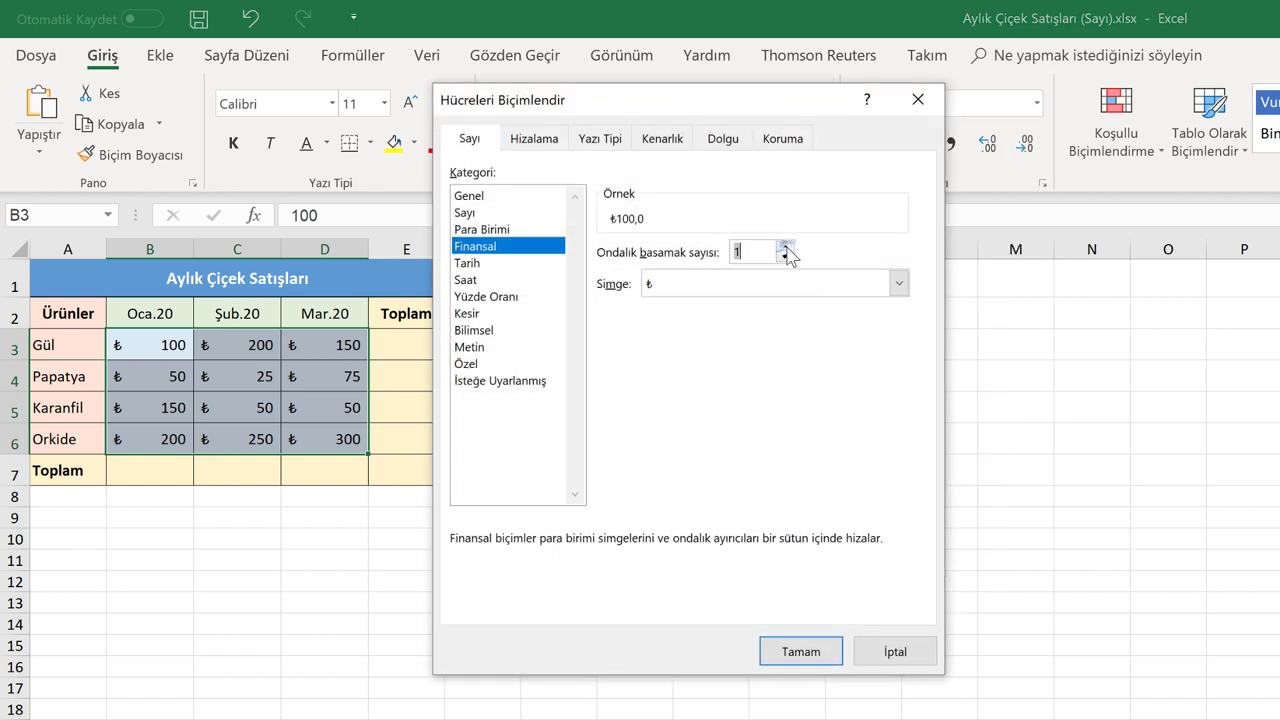
{"action": "left_click", "coordinate": [783, 246]}
{"action": "left_click", "coordinate": [790, 650]}
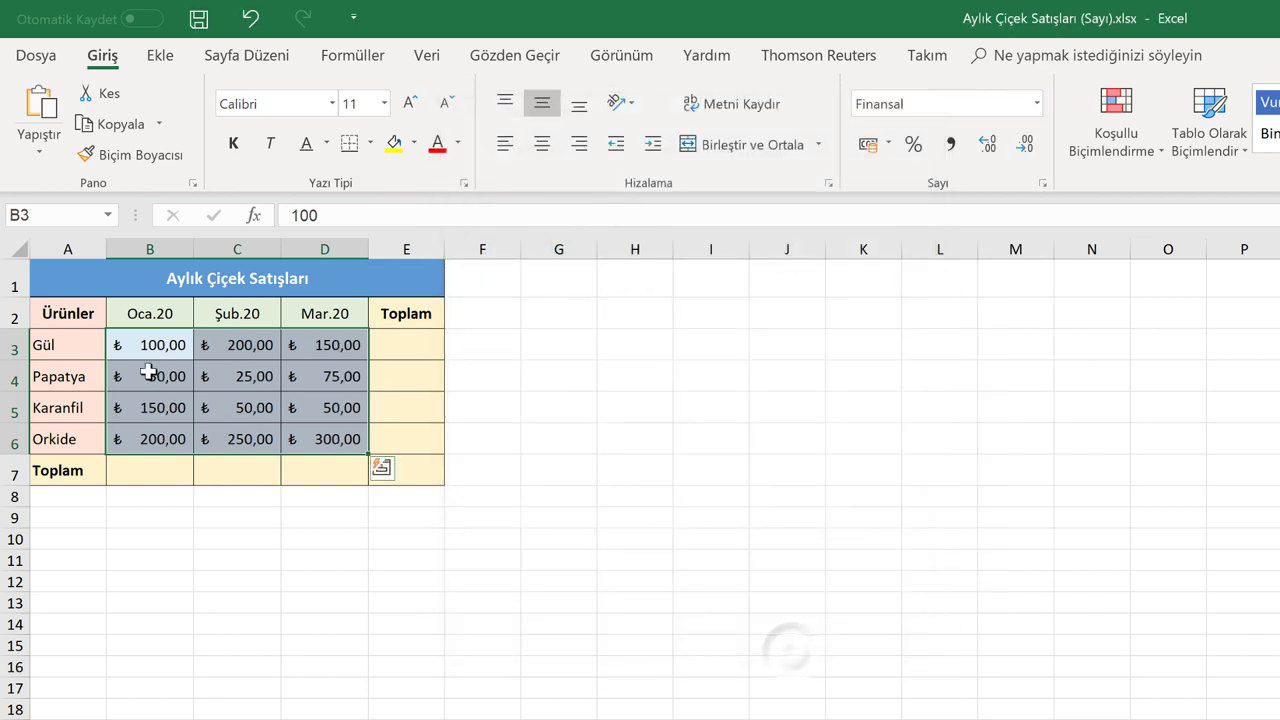
{"action": "left_click", "coordinate": [483, 280]}
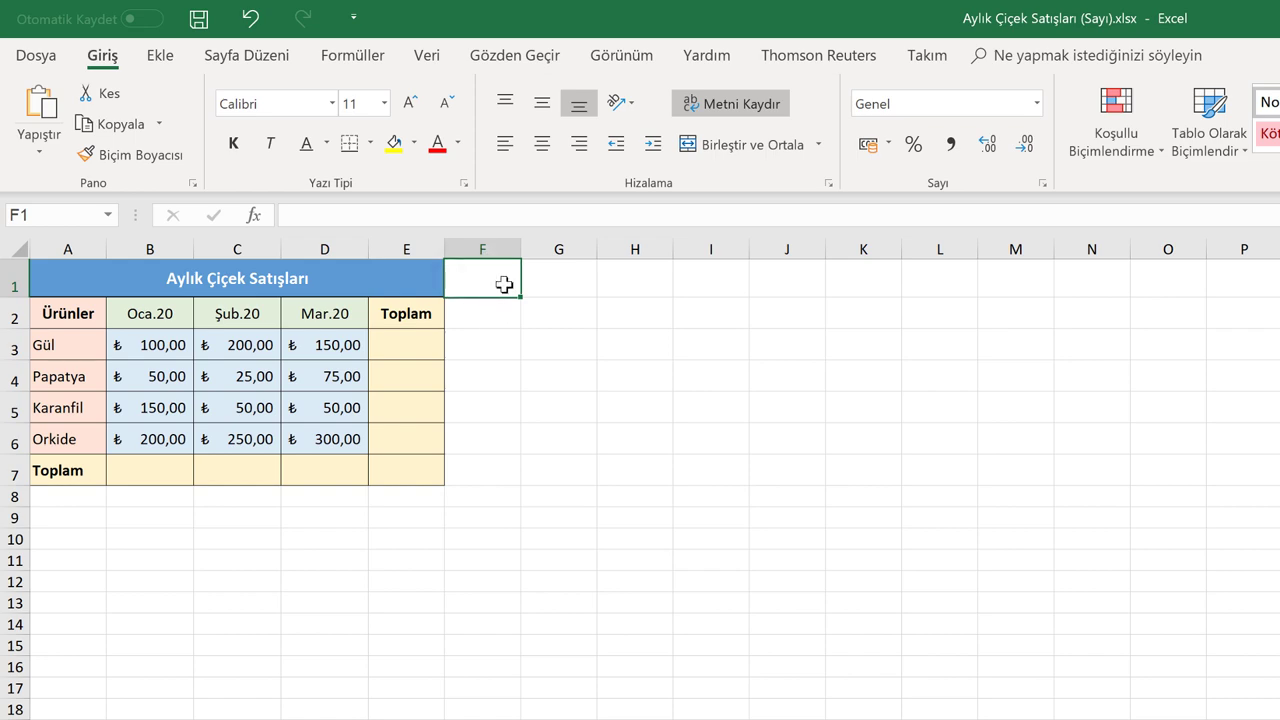
Widen column G to about three times its width and enter 10245000,123456 in cell G1.
{"action": "left_click", "coordinate": [570, 279]}
{"action": "left_click_drag", "start_coordinate": [598, 249], "coordinate": [611, 249]}
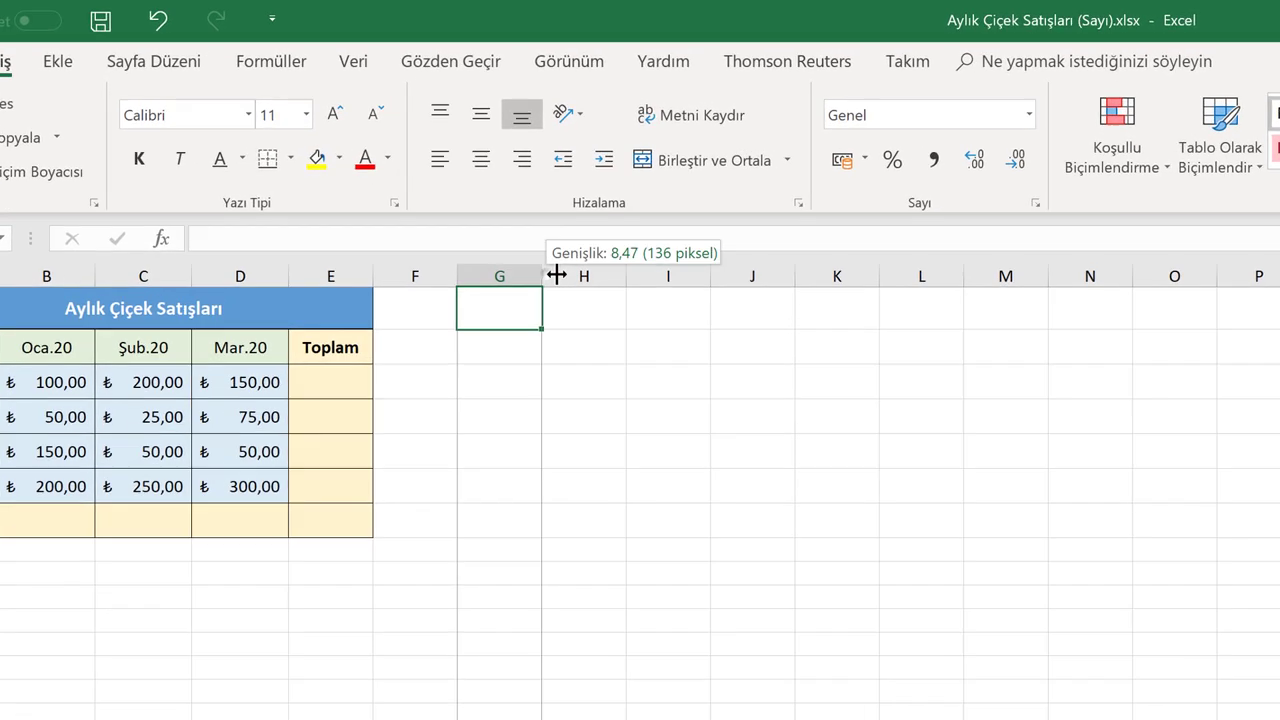
{"action": "left_click_drag", "start_coordinate": [649, 320], "coordinate": [648, 320]}
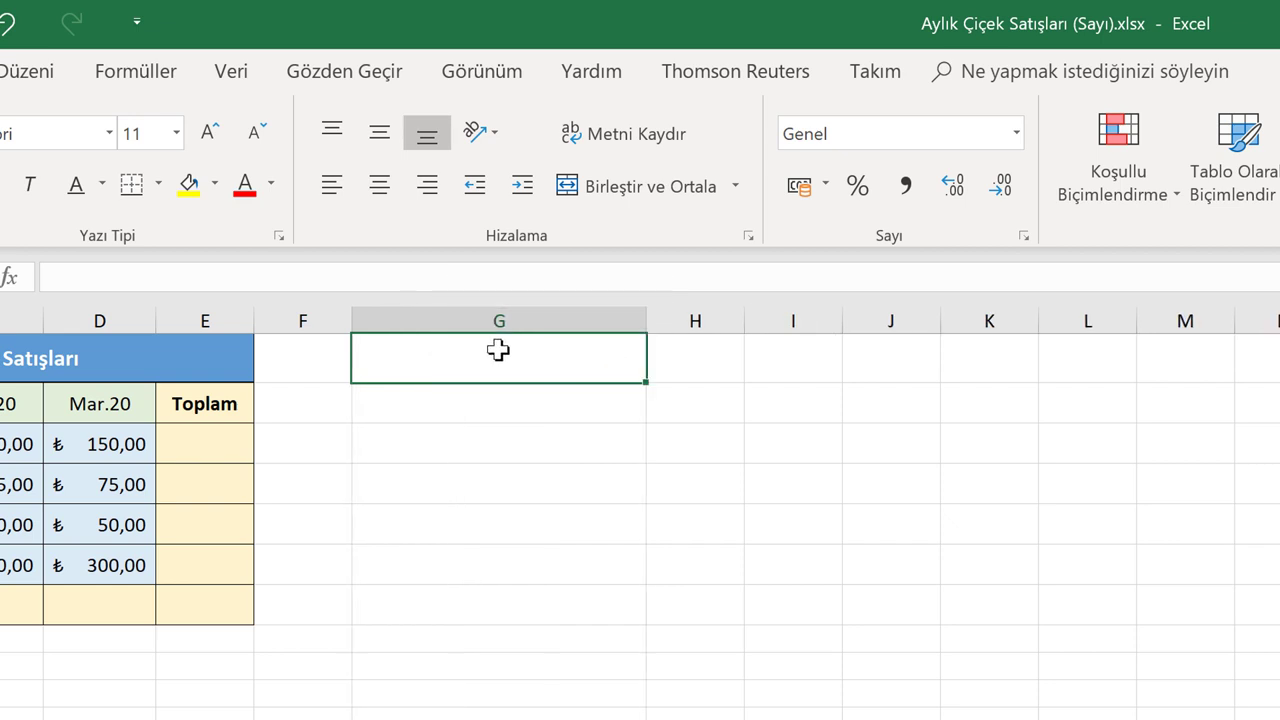
{"action": "type", "text": "10245000,123456"}
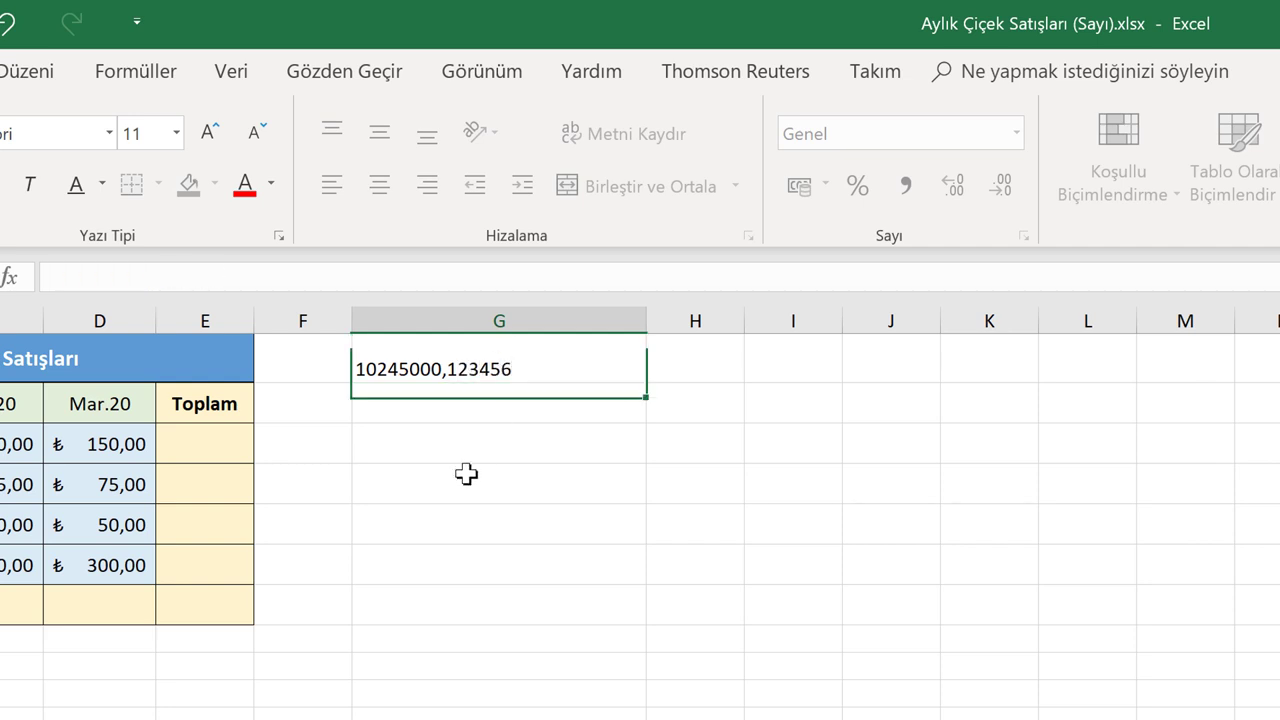
{"action": "left_click", "coordinate": [460, 480]}
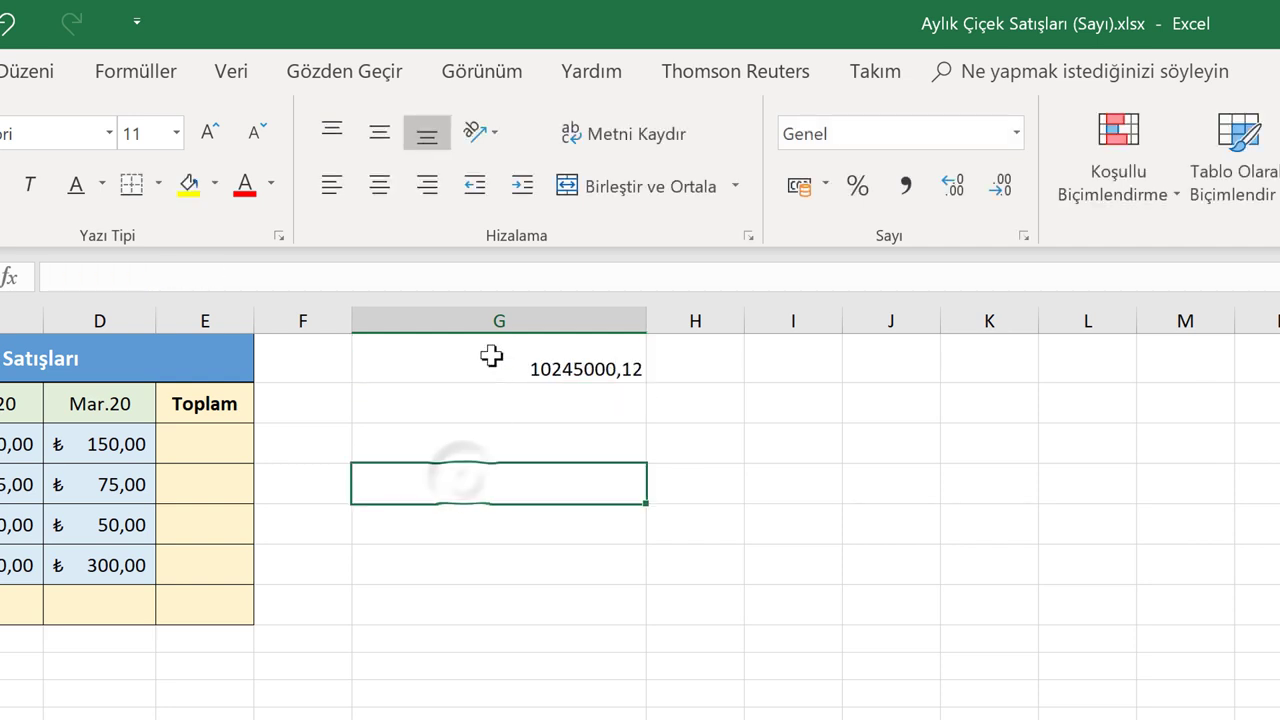
Increase the displayed decimals of the number in G1 to 6 places.
{"action": "left_click", "coordinate": [491, 362]}
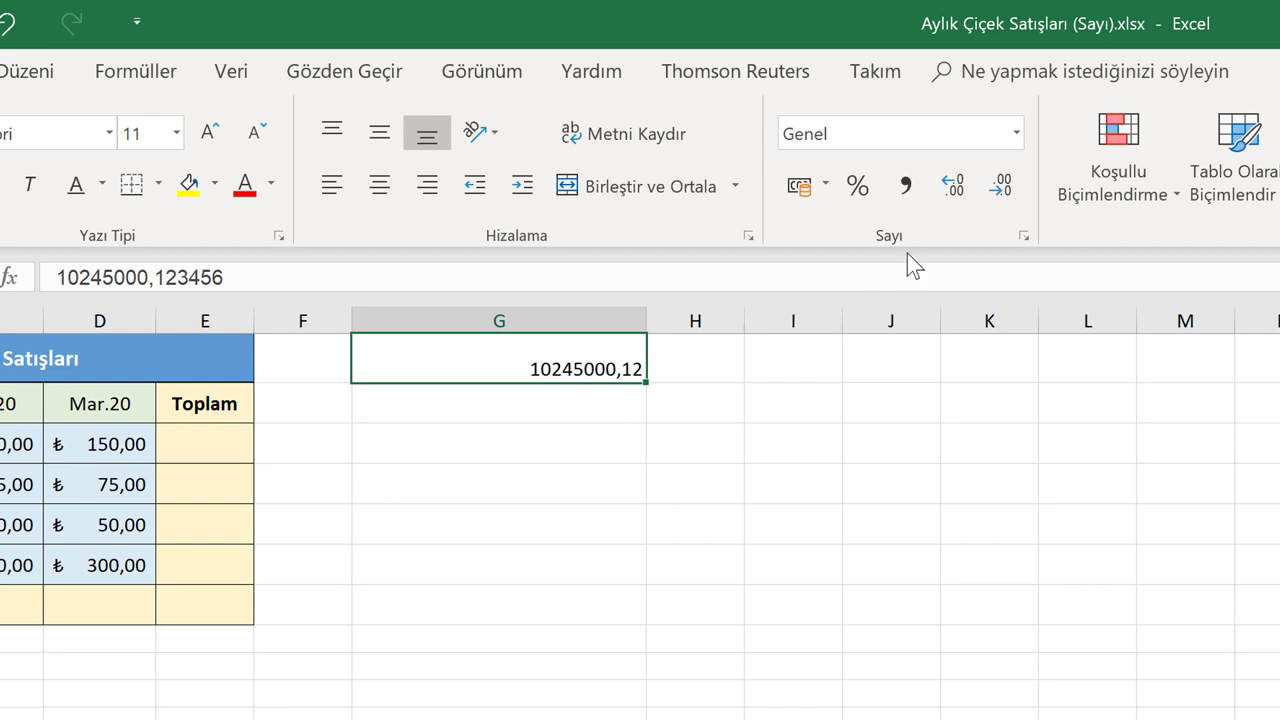
{"action": "left_click", "coordinate": [958, 188]}
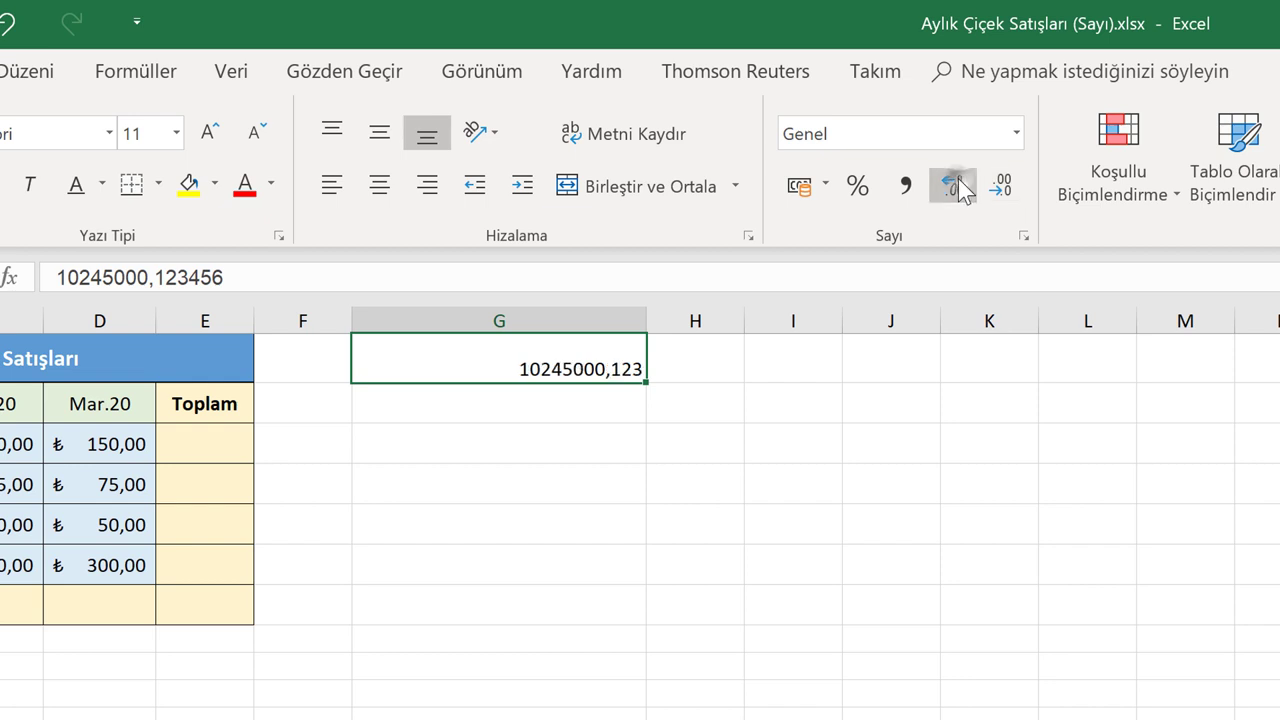
{"action": "left_click", "coordinate": [958, 188]}
{"action": "left_click", "coordinate": [958, 189]}
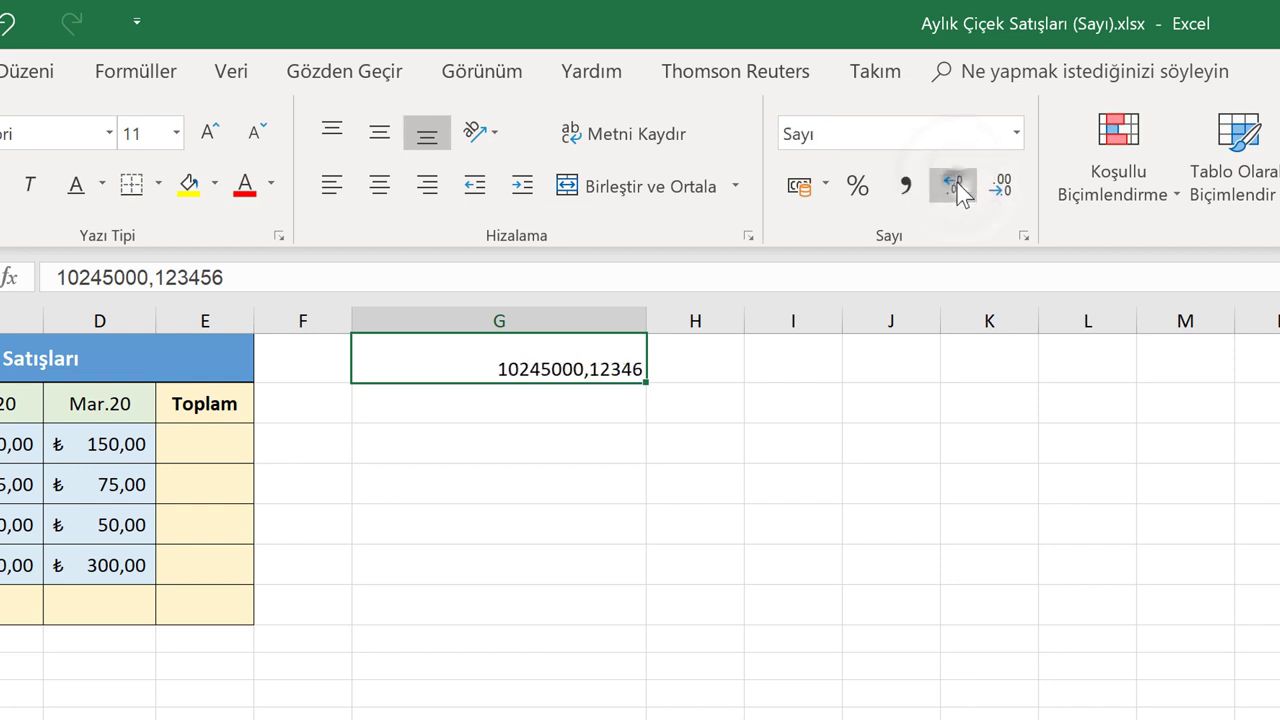
{"action": "left_click", "coordinate": [955, 190]}
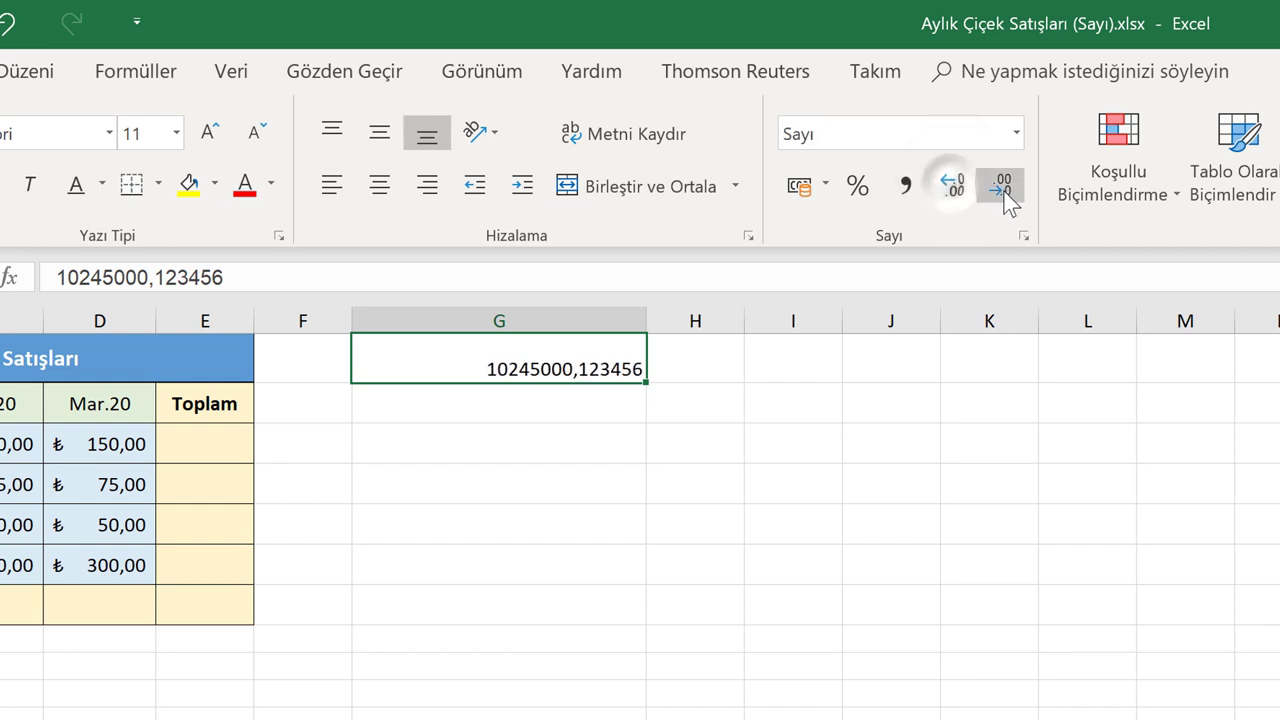
Decrease the displayed decimals of the number in G1 to 2 places.
{"action": "left_click", "coordinate": [1003, 190]}
{"action": "left_click", "coordinate": [1003, 190]}
{"action": "left_click", "coordinate": [1002, 190]}
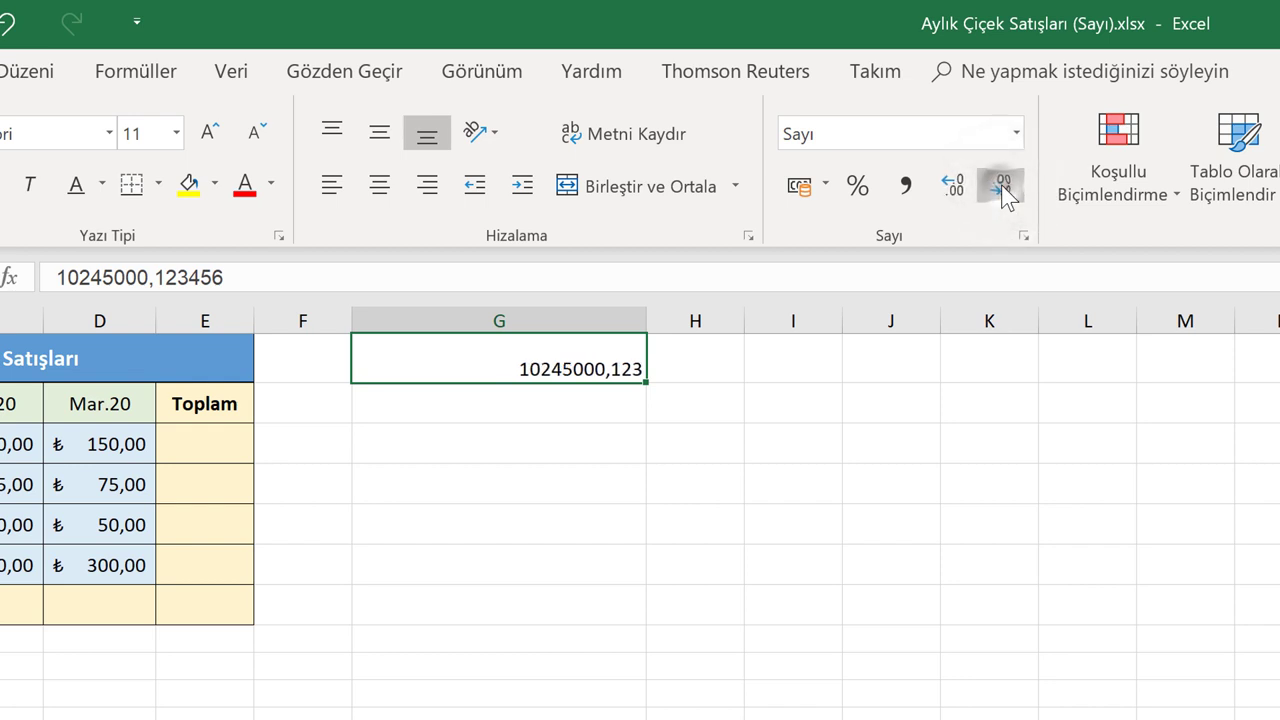
{"action": "left_click", "coordinate": [1001, 191]}
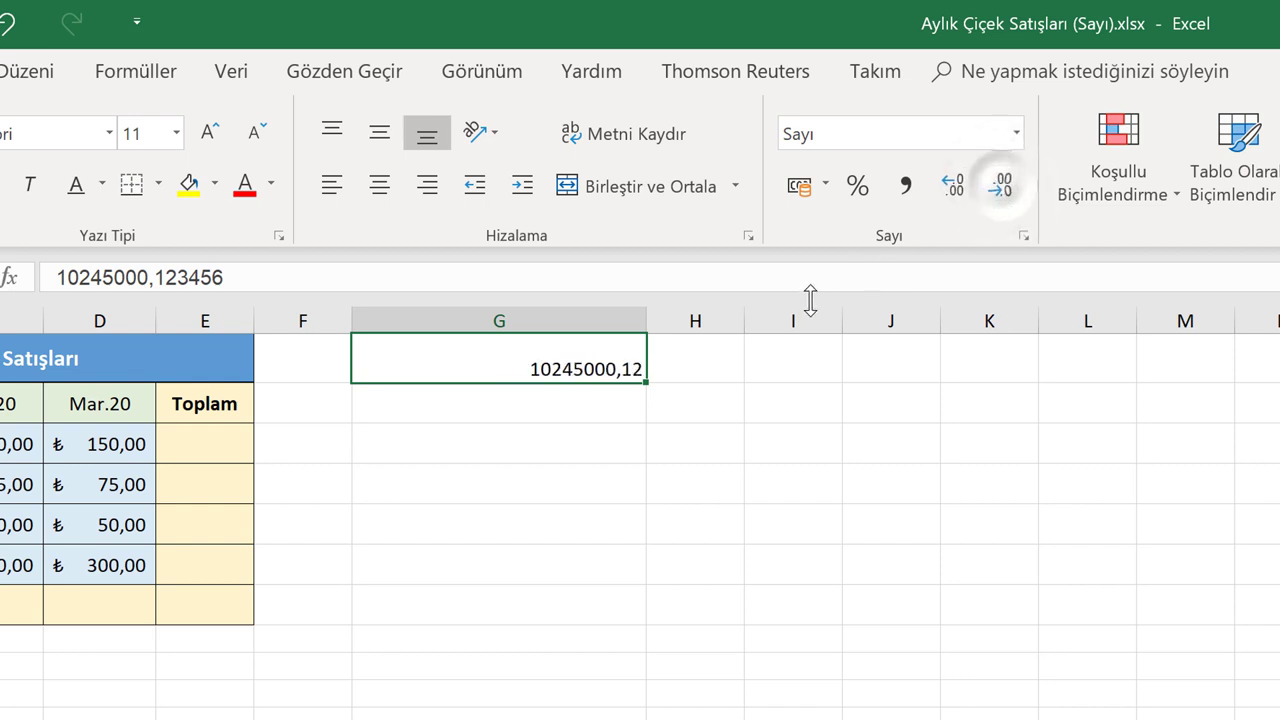
Apply the comma style with thousands separators to the number in G1.
{"action": "left_click", "coordinate": [537, 417]}
{"action": "left_click", "coordinate": [575, 358]}
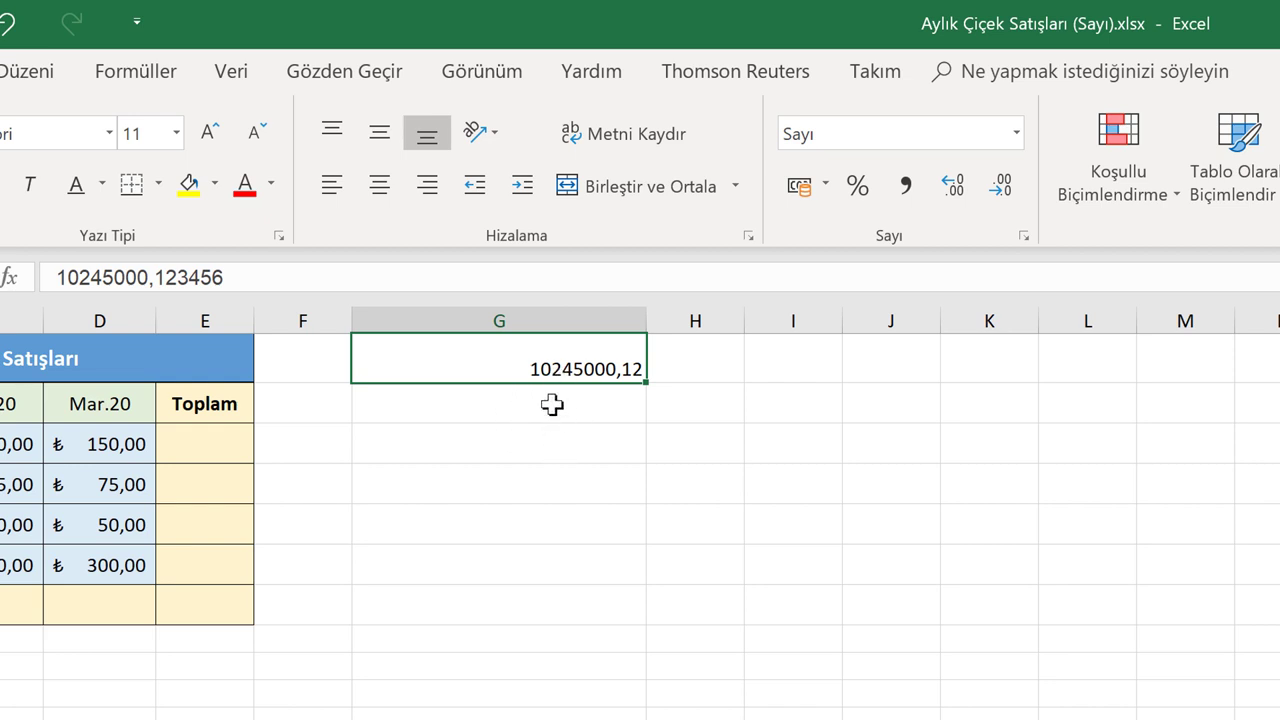
{"action": "left_click", "coordinate": [903, 186]}
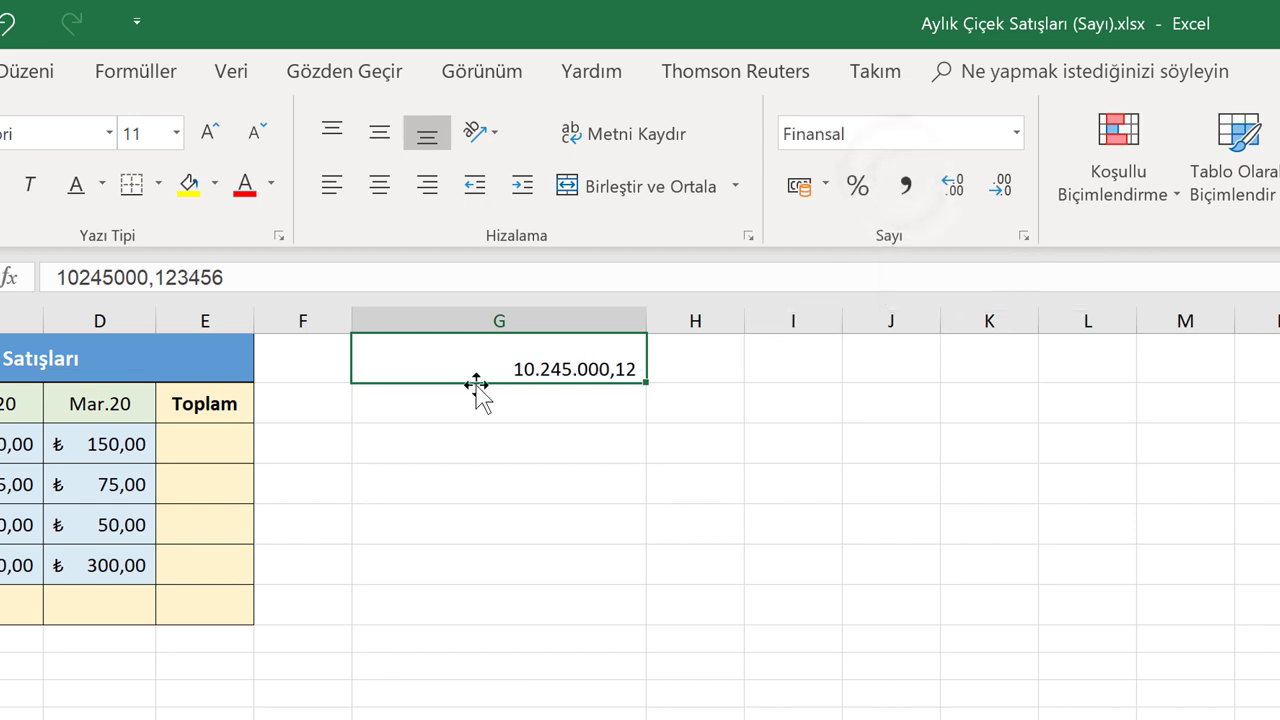